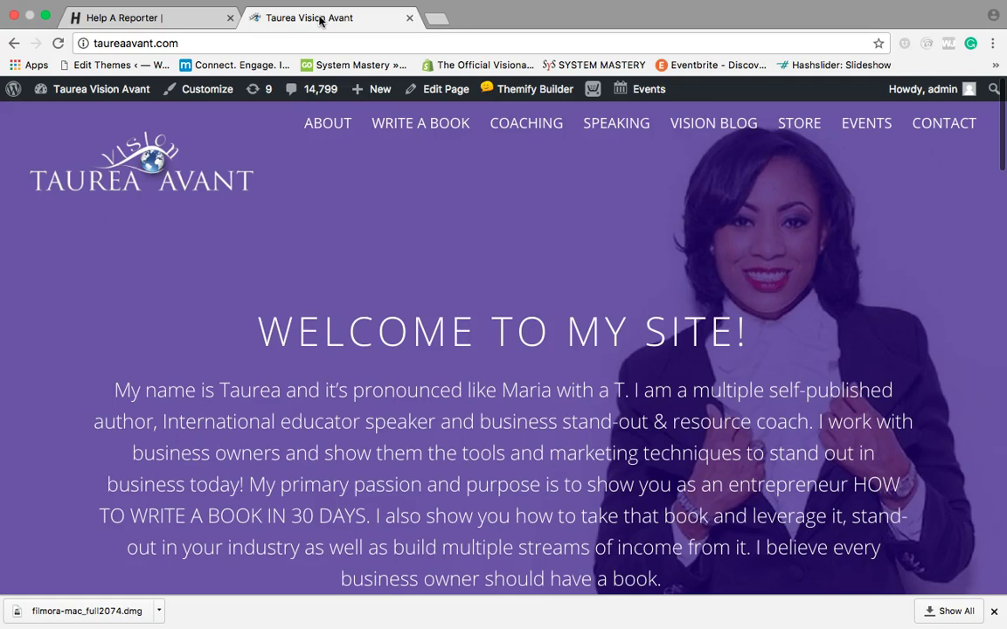
# Step: Open HARO's Sources page and scroll through its three-step How It Works guide
pyautogui.click(175, 18)
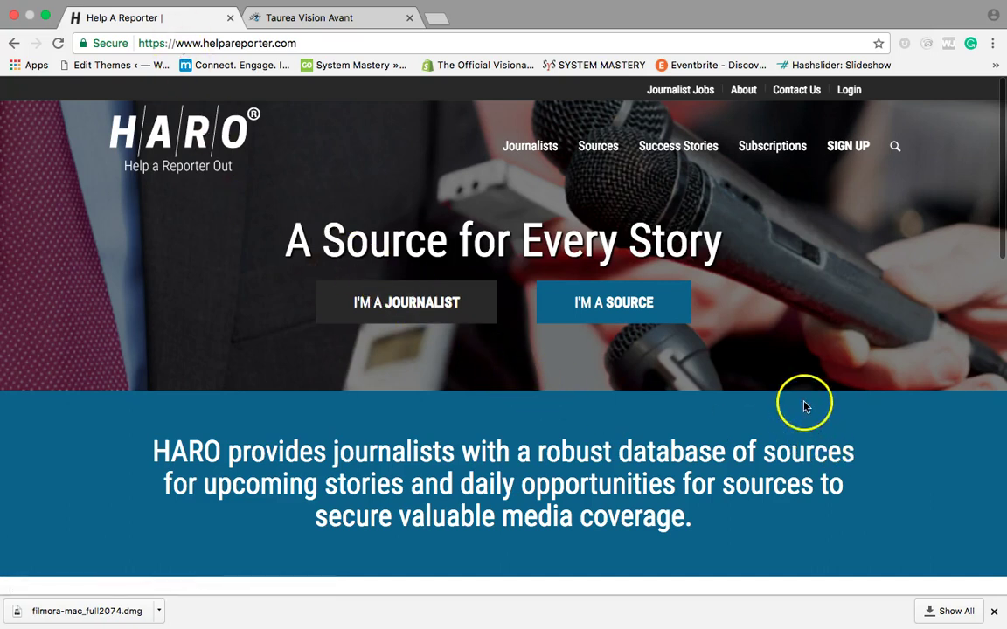
pyautogui.click(633, 315)
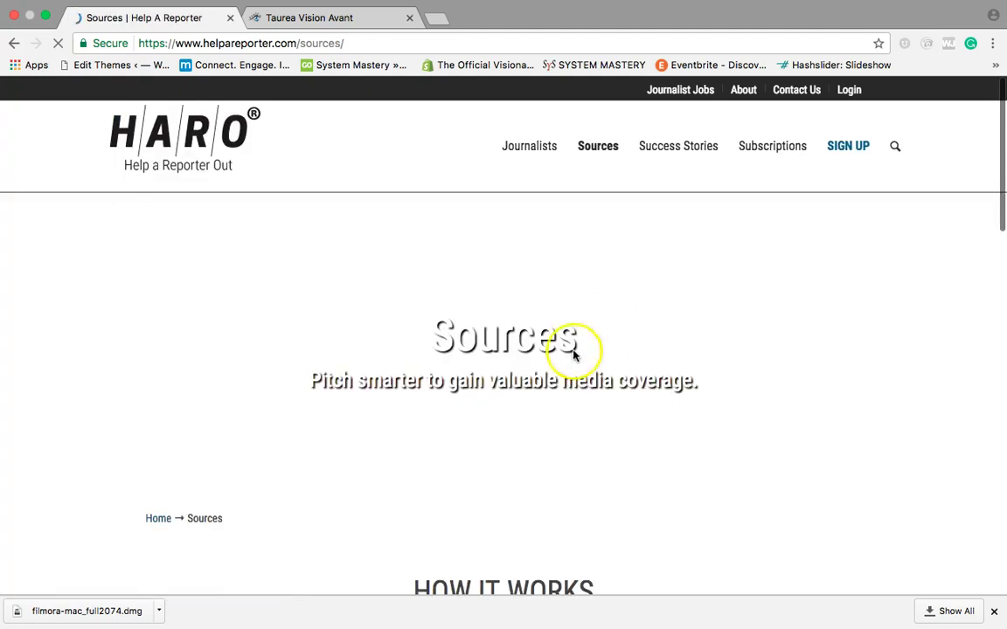
pyautogui.scroll(-6, 520, 386)
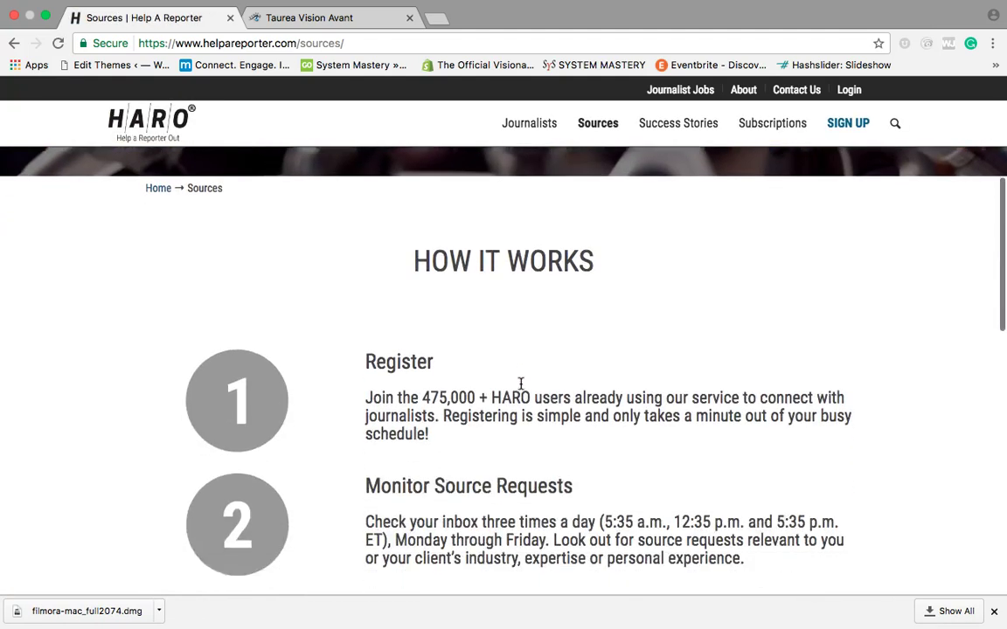
pyautogui.scroll(-8, 520, 384)
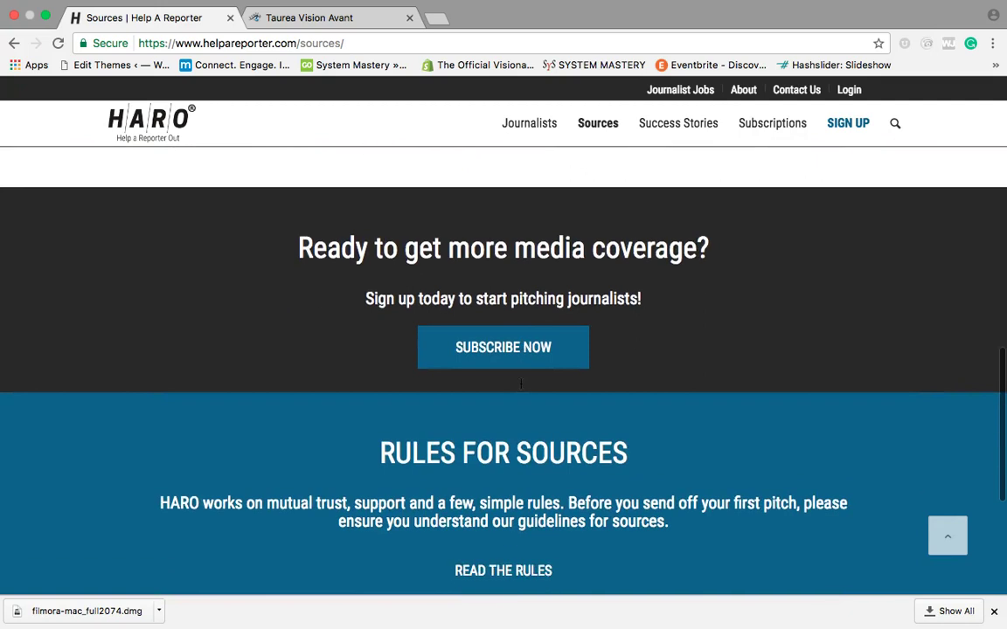
pyautogui.scroll(-3, 520, 385)
pyautogui.scroll(7, 520, 385)
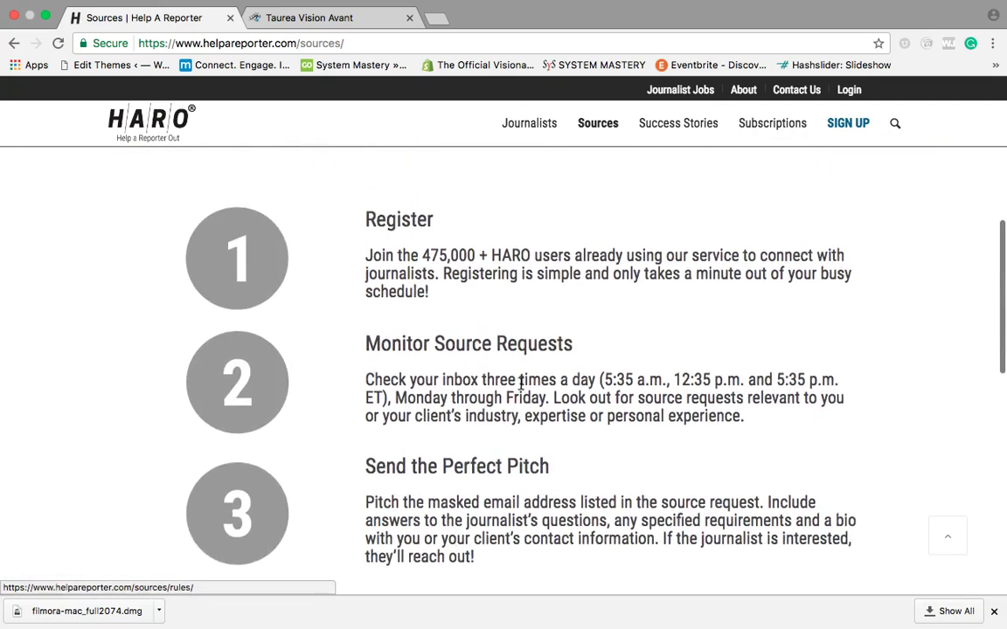
pyautogui.scroll(-4, 520, 385)
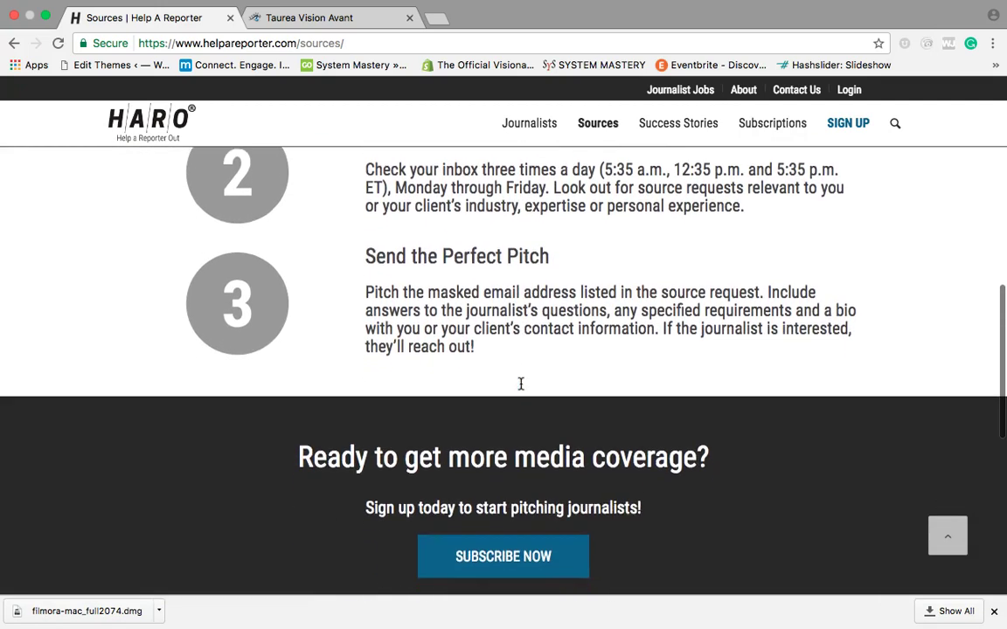
pyautogui.scroll(-1, 520, 385)
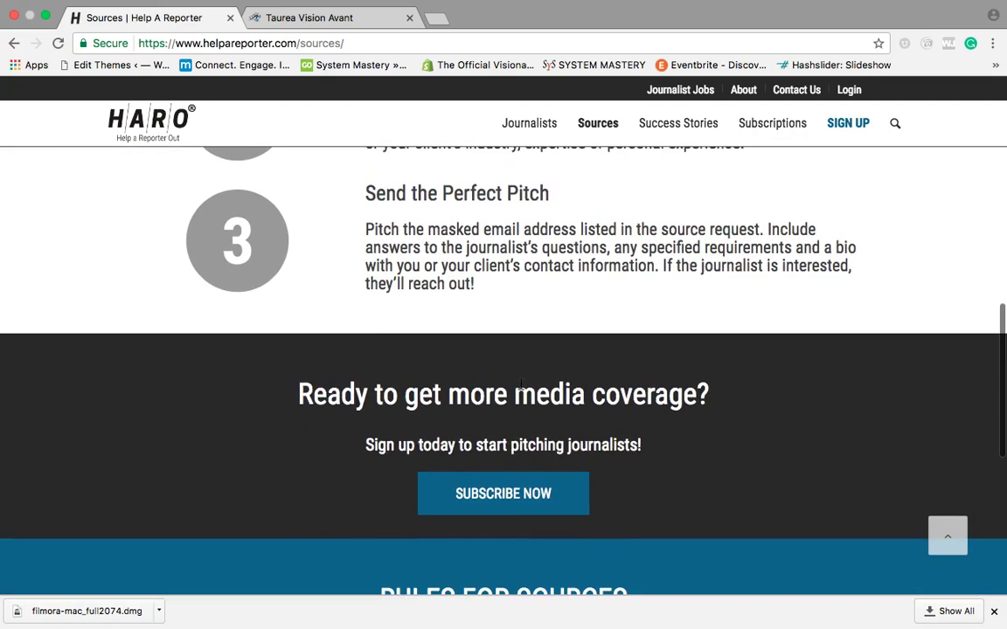
# Step: Open the Basic sign-up form and enter first and last name, e-mail, phone number and password
pyautogui.click(854, 125)
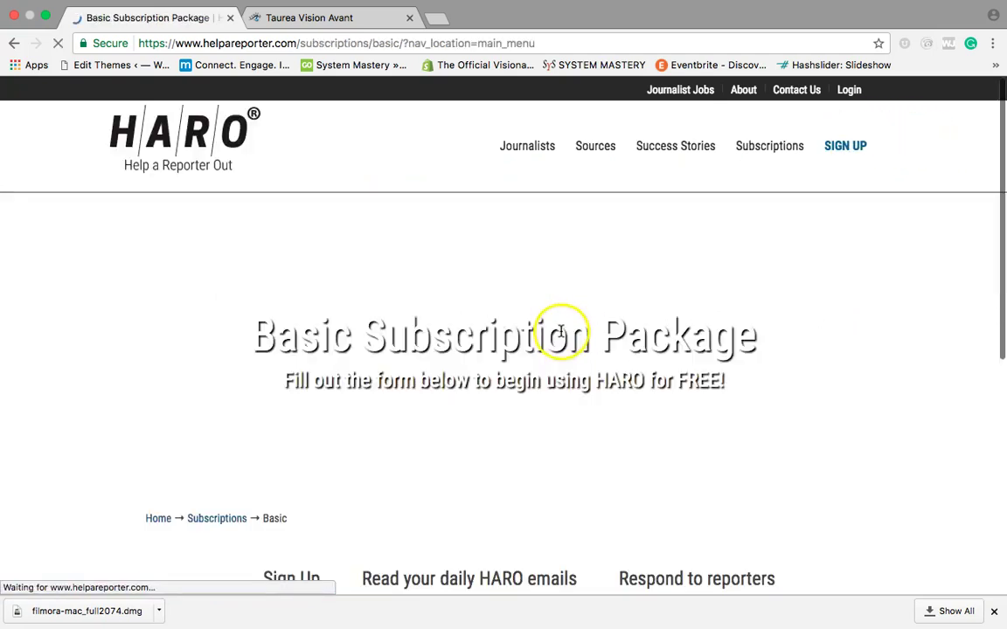
pyautogui.scroll(-5, 560, 341)
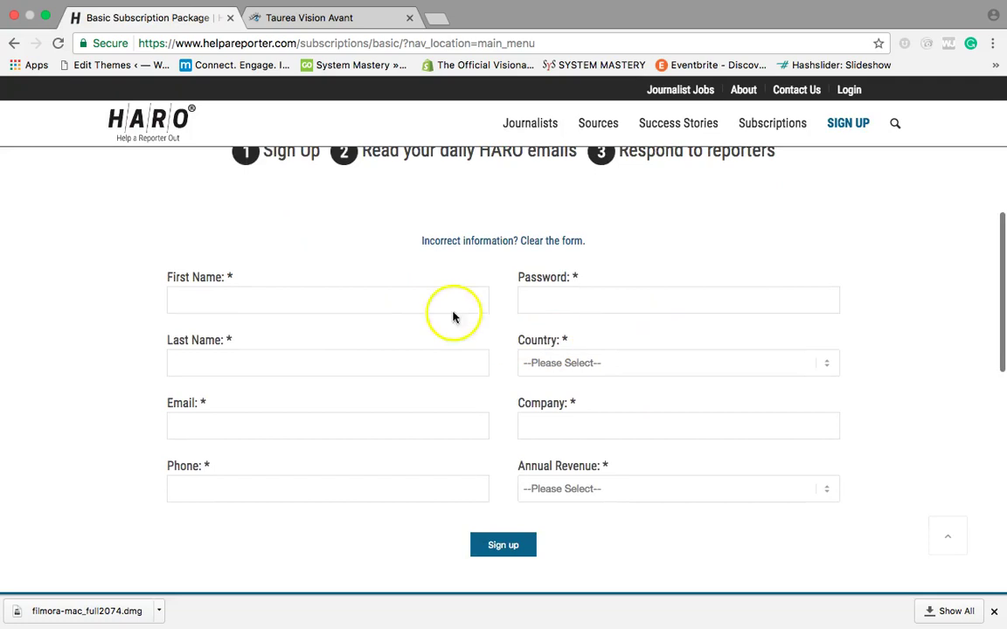
pyautogui.click(423, 301)
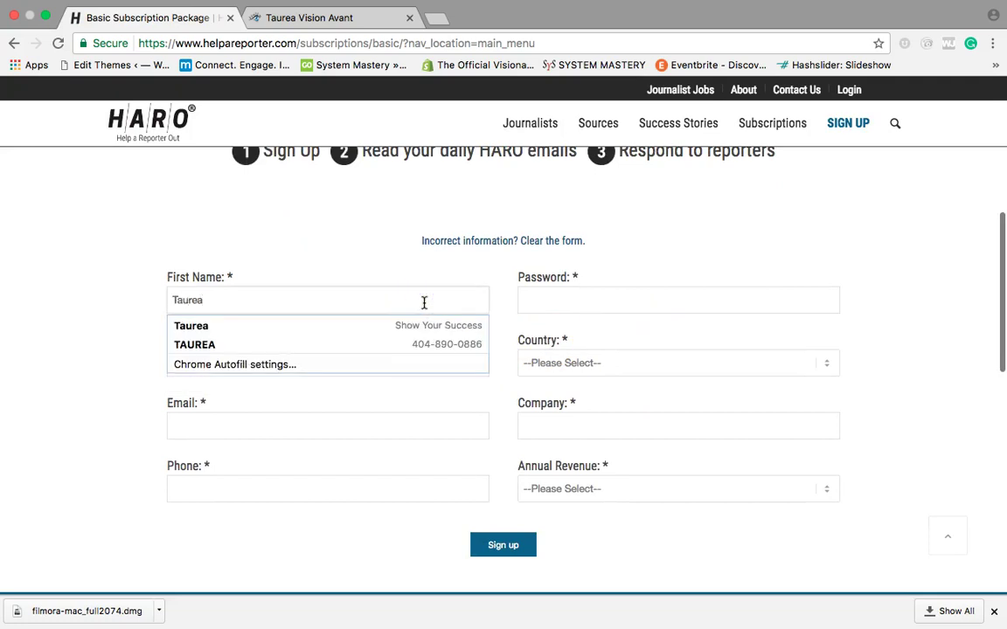
pyautogui.press('Tab')
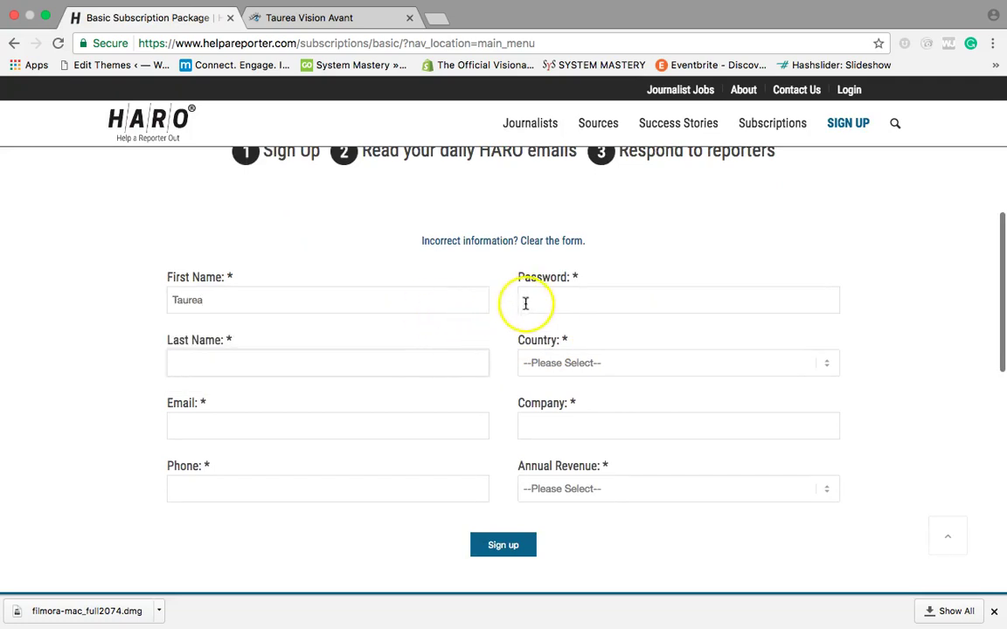
pyautogui.press('Tab')
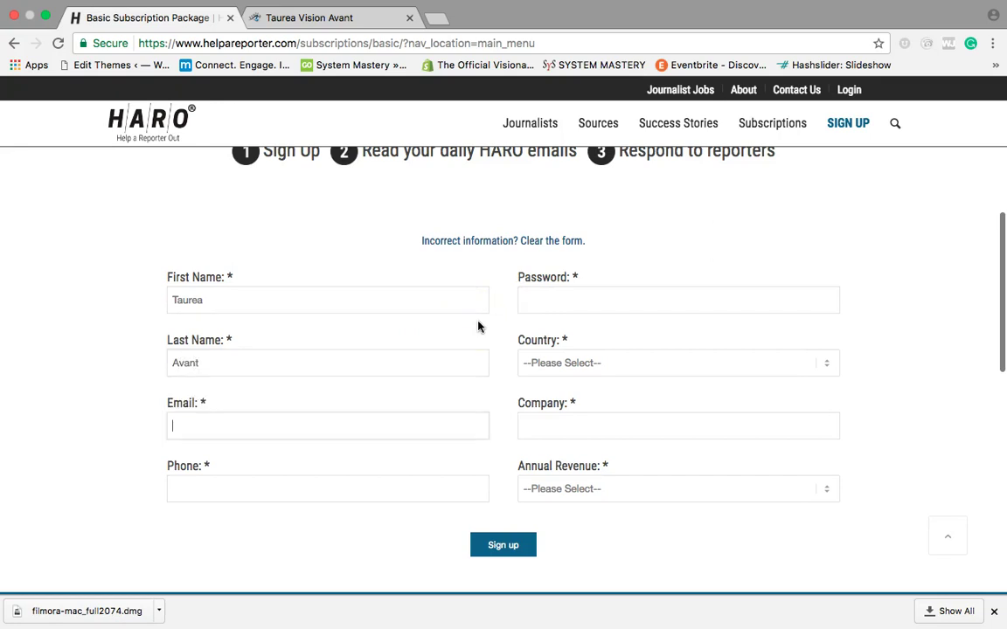
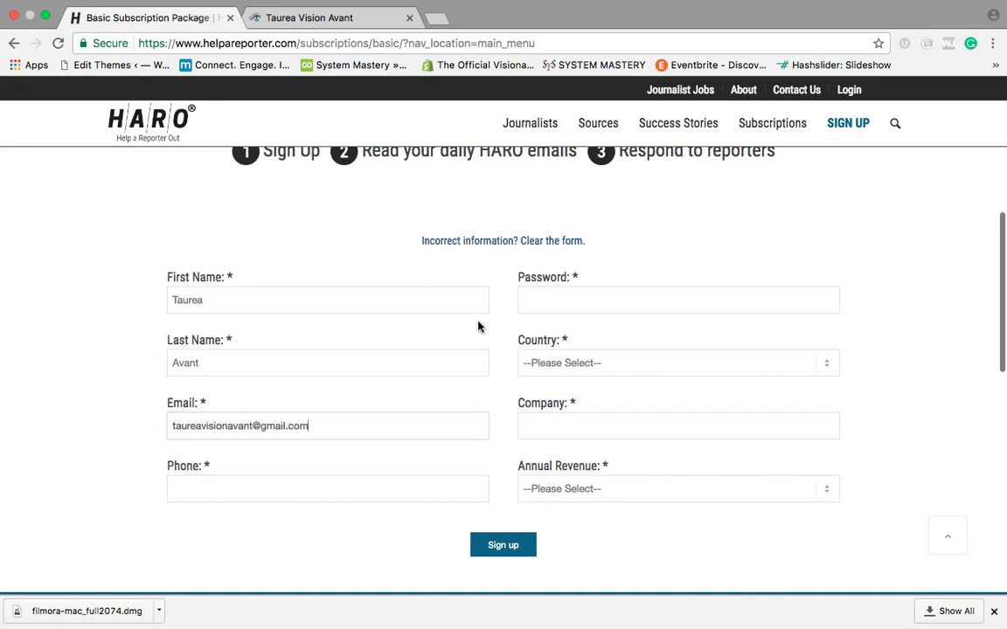
pyautogui.press('Tab')
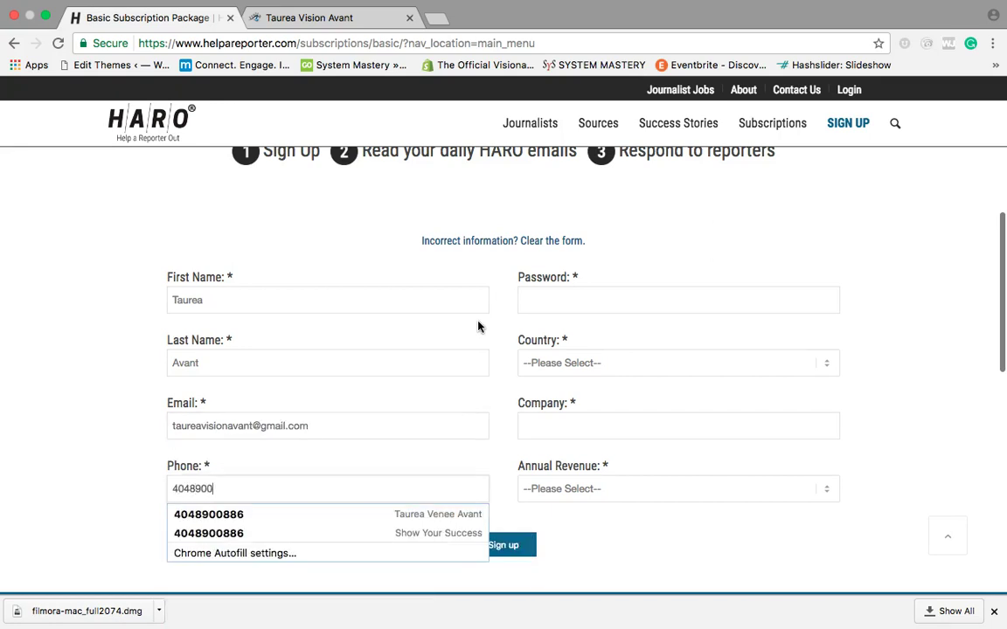
pyautogui.press('Tab')
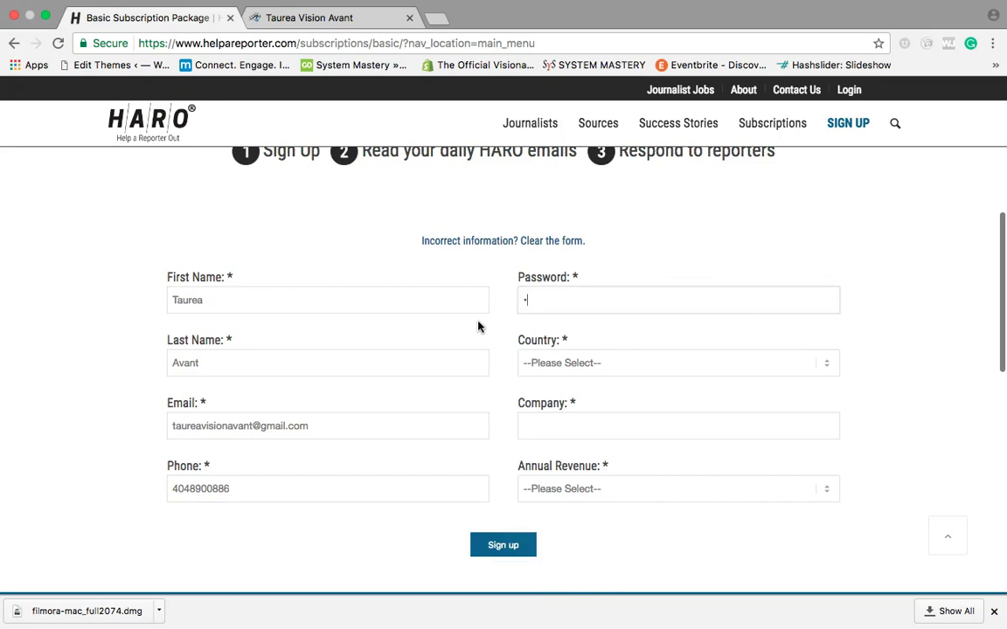
pyautogui.press('Tab')
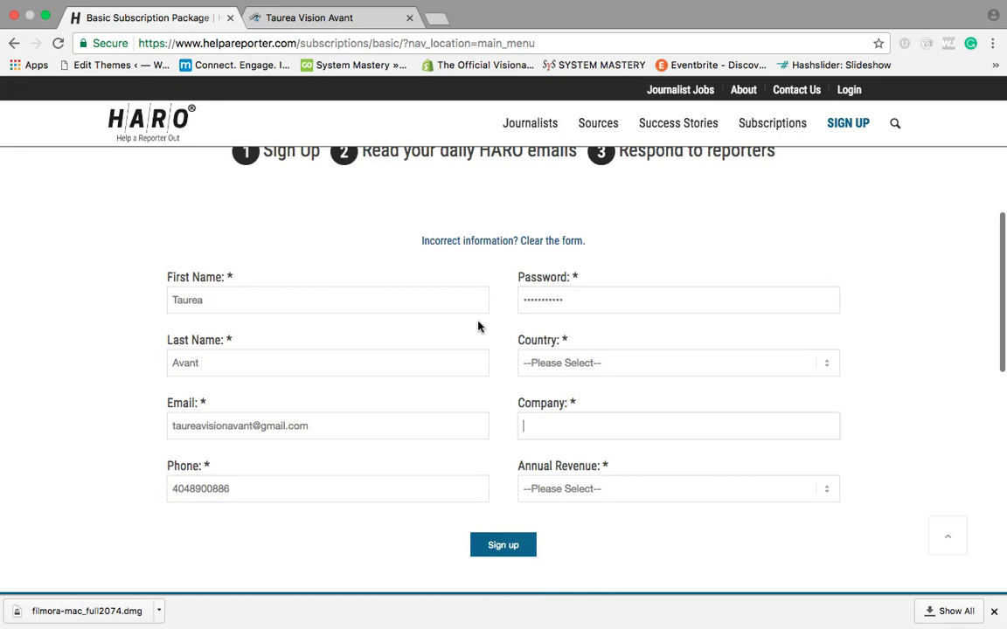
# Step: Choose United States, enter company Show Your Success Co, pick Under 1 Million revenue, and submit
pyautogui.click(566, 363)
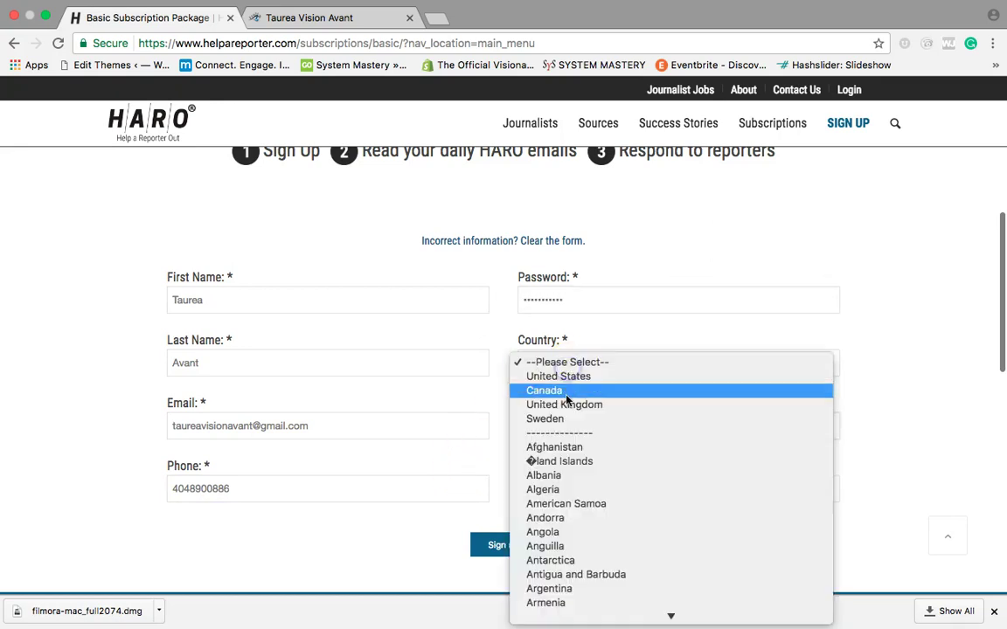
pyautogui.click(567, 377)
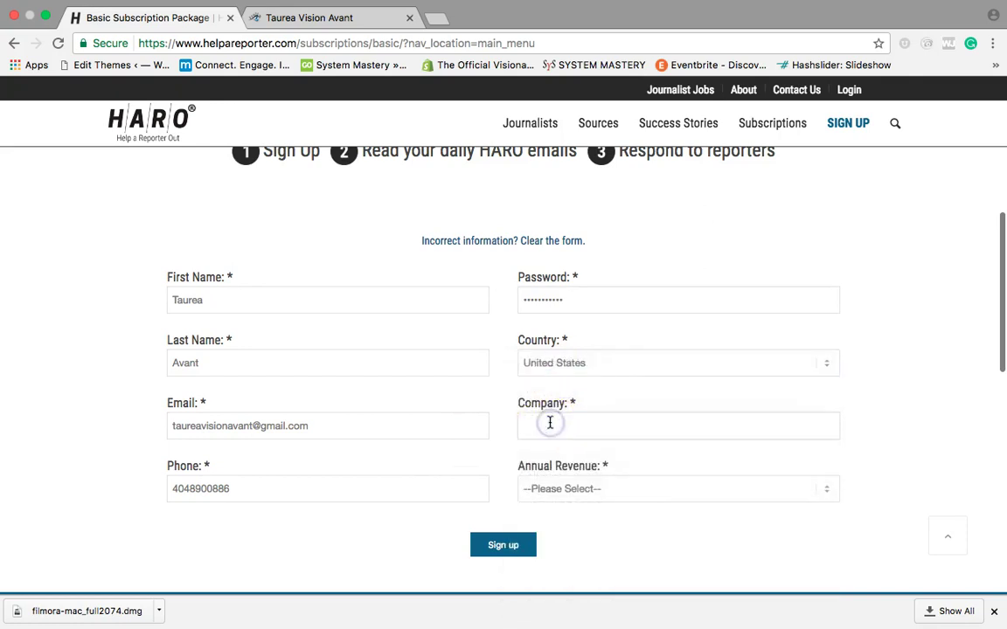
pyautogui.click(549, 424)
pyautogui.write('Show Your Succes')
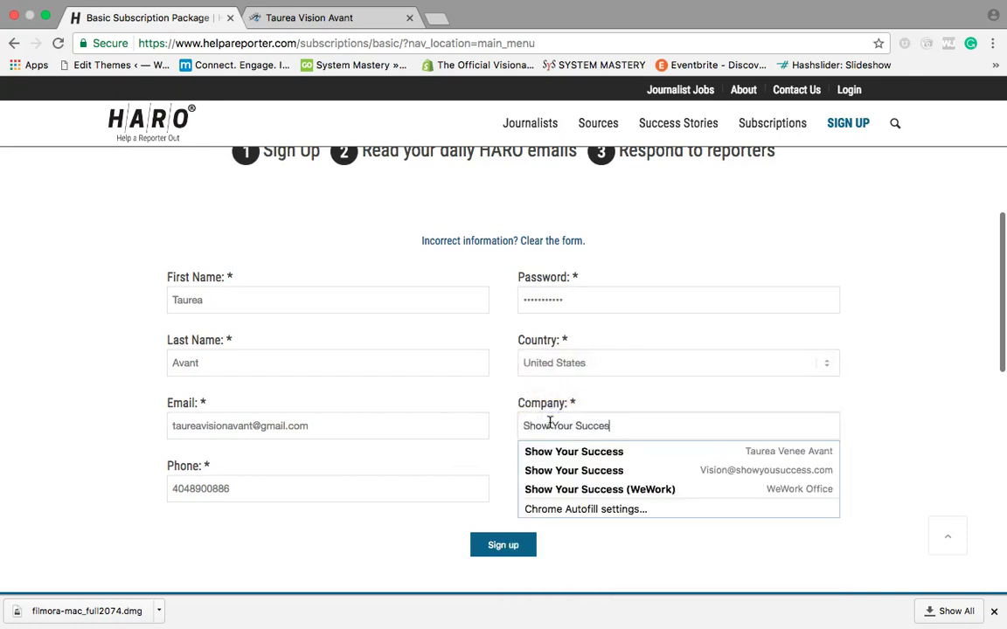
pyautogui.write('s')
pyautogui.press('BackSpace')
pyautogui.write('Co')
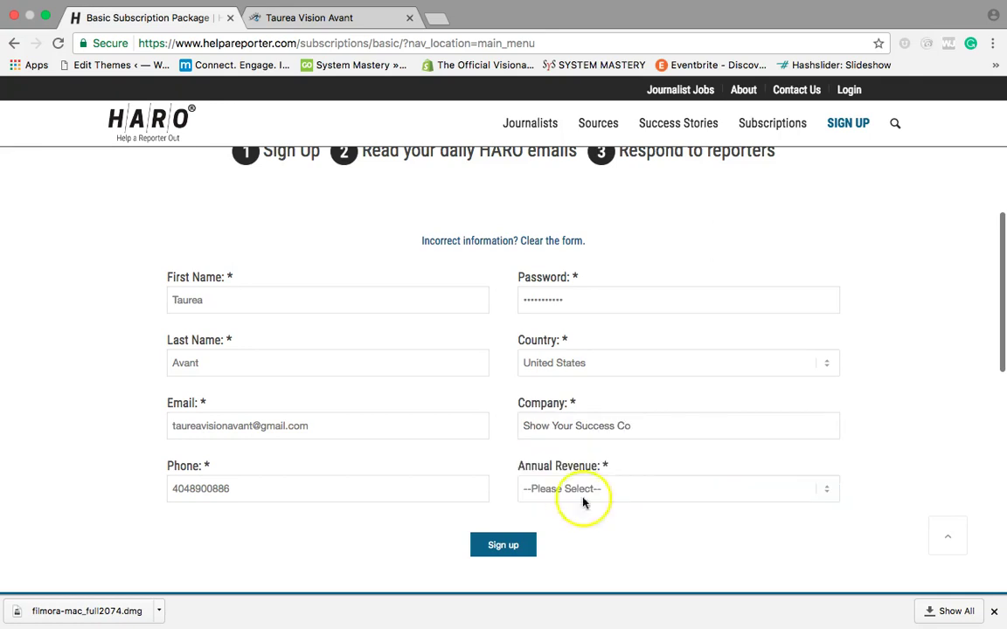
pyautogui.click(666, 491)
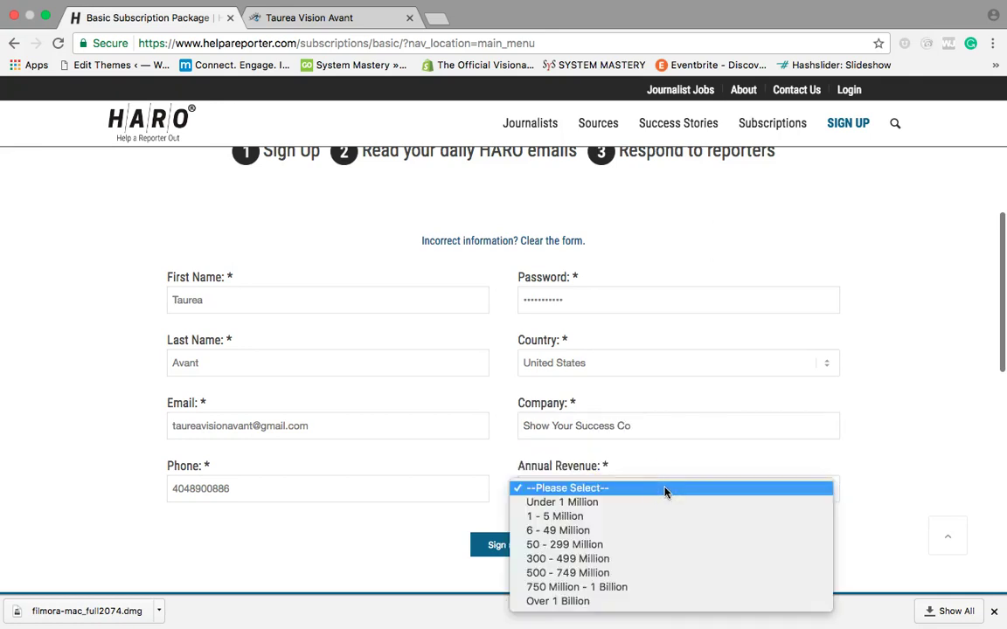
pyautogui.click(658, 503)
pyautogui.click(506, 545)
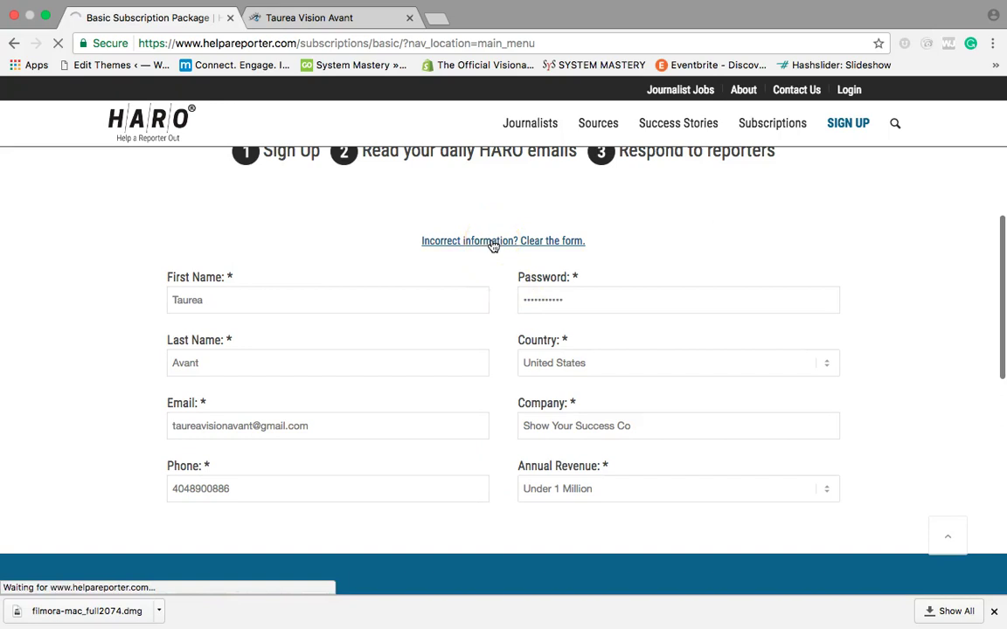
# Step: Decline Chrome's offer to save the password on the Thanks For Joining HARO! page
pyautogui.scroll(-10, 348, 456)
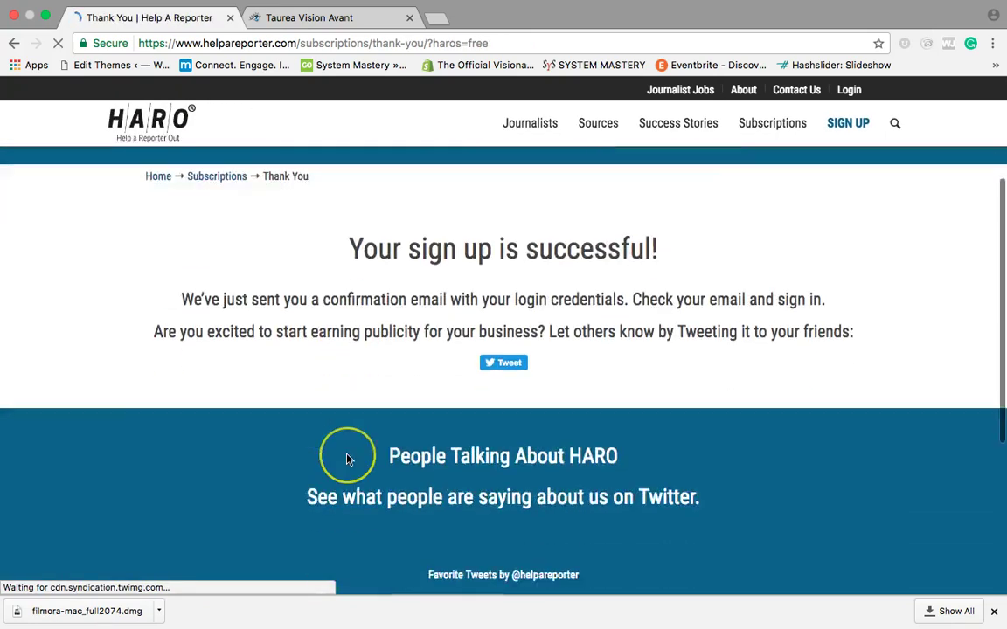
pyautogui.scroll(2, 346, 458)
pyautogui.scroll(-5, 347, 458)
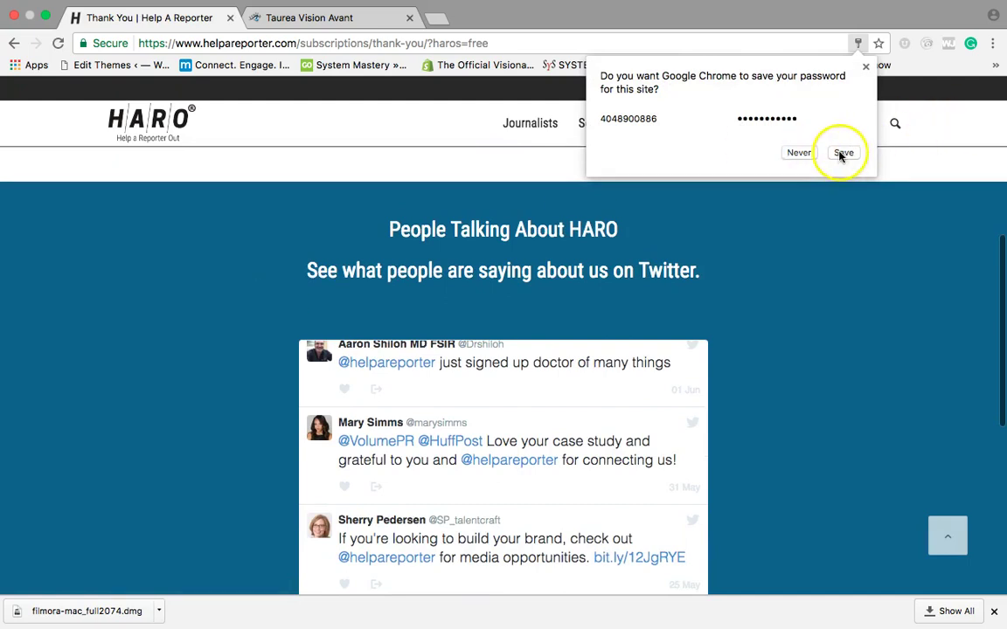
pyautogui.click(798, 152)
pyautogui.scroll(-10, 582, 302)
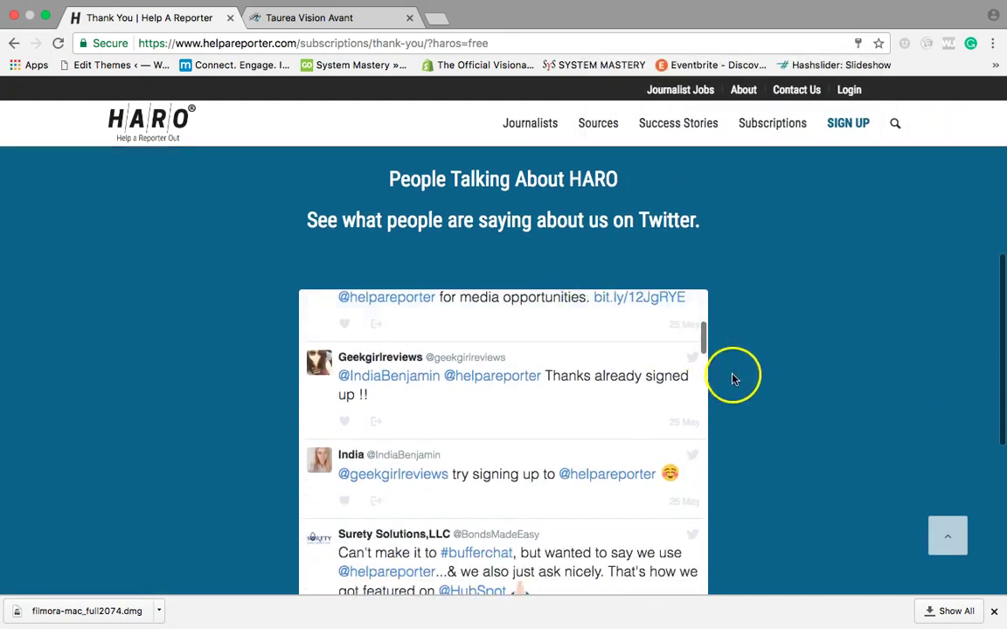
pyautogui.scroll(20, 731, 376)
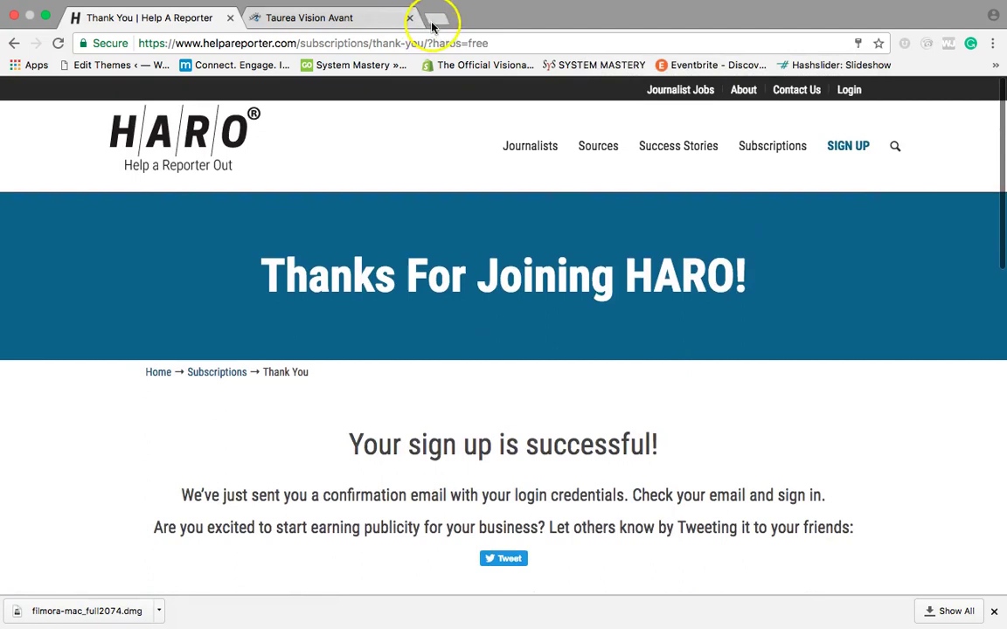
# Step: Open Gmail in a new tab and enter the account's e-mail address to sign in
pyautogui.click(433, 17)
pyautogui.write('gmail.')
pyautogui.press('Return')
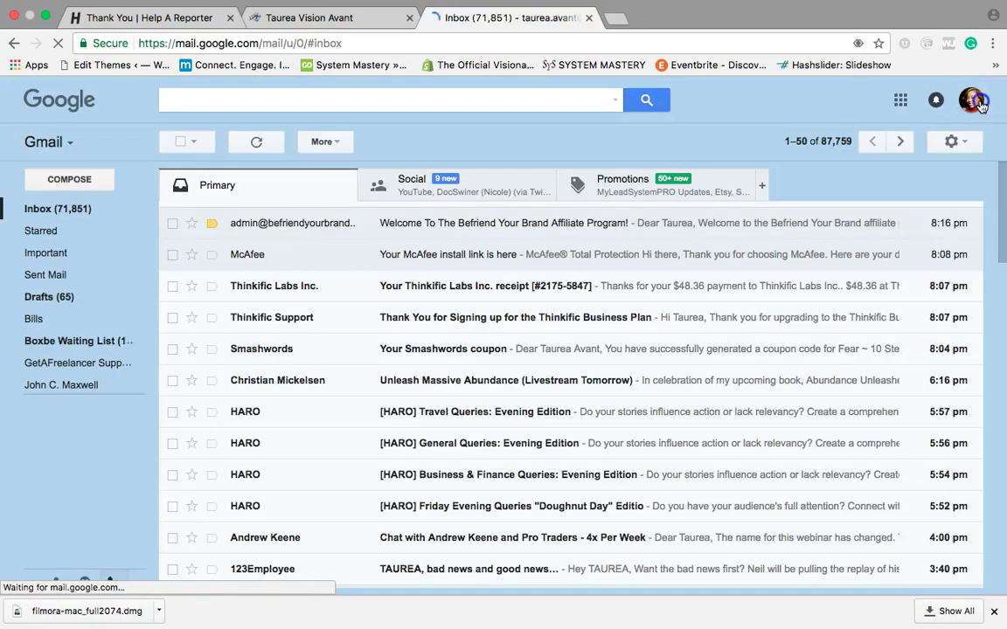
pyautogui.click(970, 99)
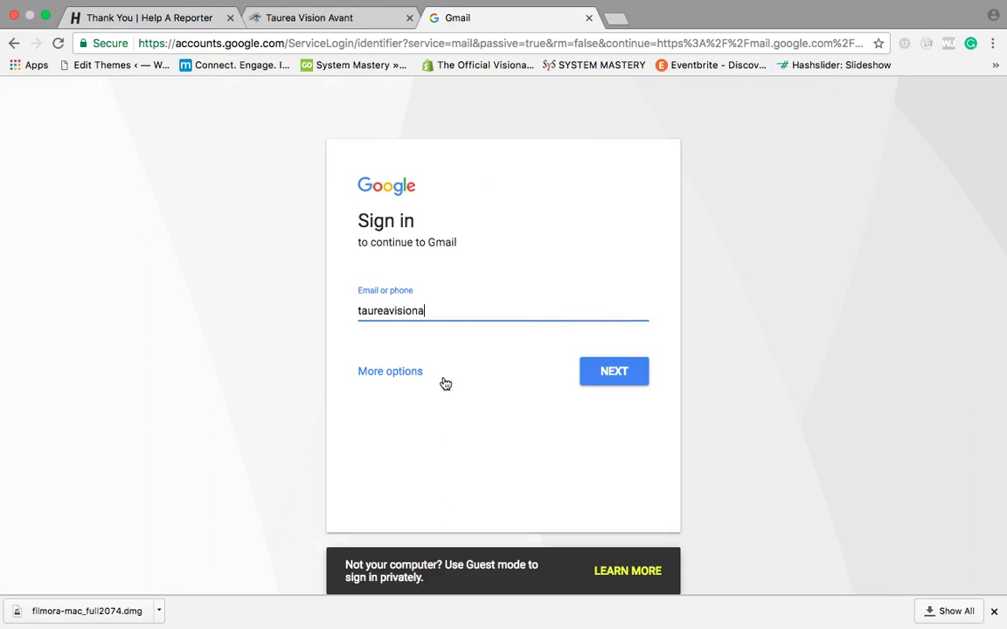
pyautogui.press('Return')
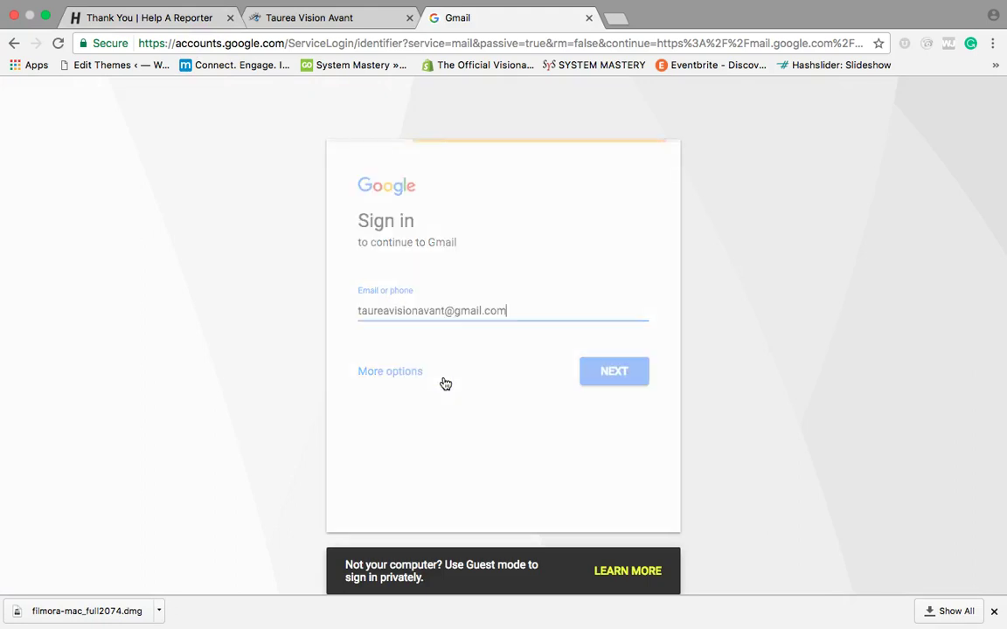
# Step: Enter the account password, retyping it after the Wrong password error, to reach the inbox
pyautogui.write('•')
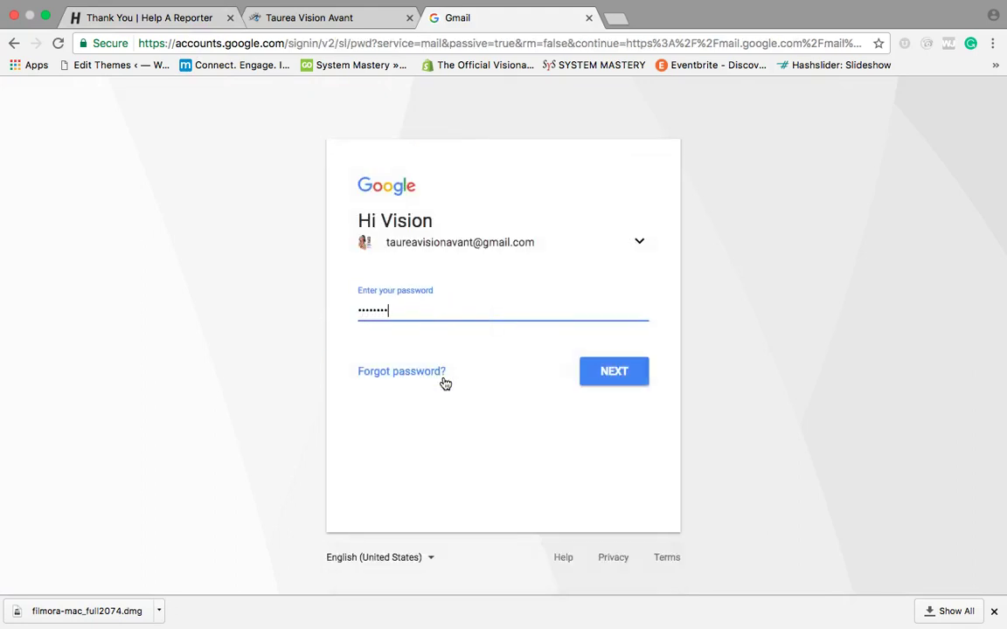
pyautogui.press('Return')
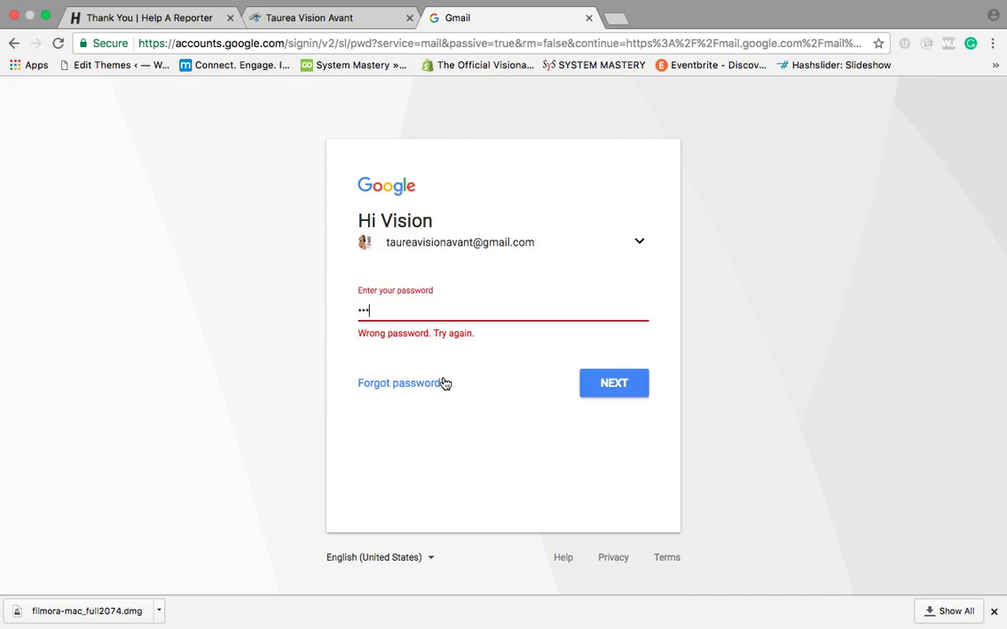
pyautogui.press('super+a')
pyautogui.press('BackSpace')
pyautogui.write('•')
pyautogui.press('Return')
pyautogui.press('Return')
pyautogui.press('Return')
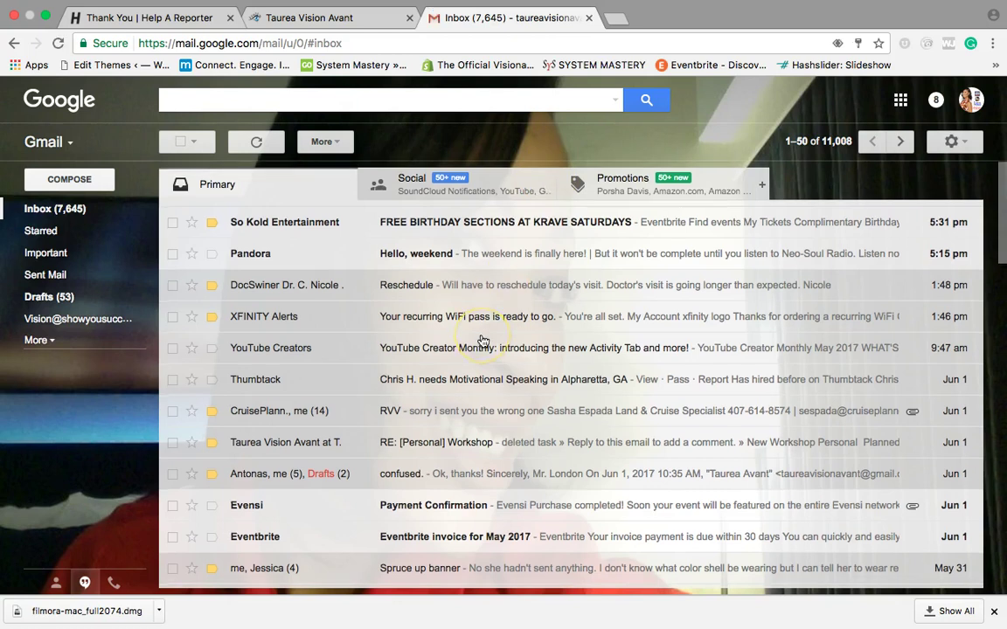
# Step: Refresh the inbox and check the Social and Primary tabs for the HARO email
pyautogui.scroll(-1, 472, 332)
pyautogui.scroll(-1, 483, 339)
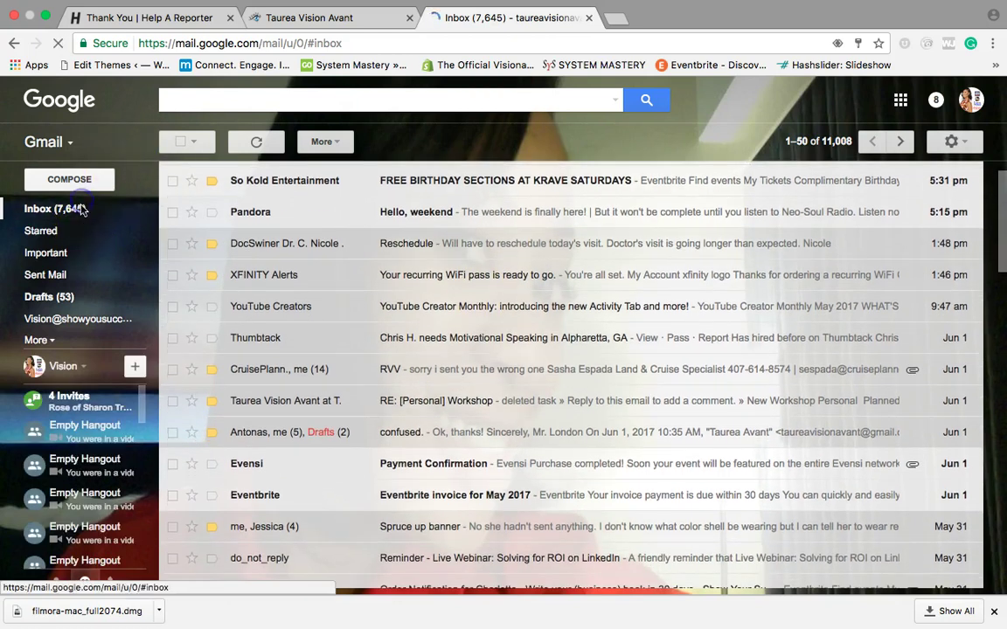
pyautogui.click(79, 209)
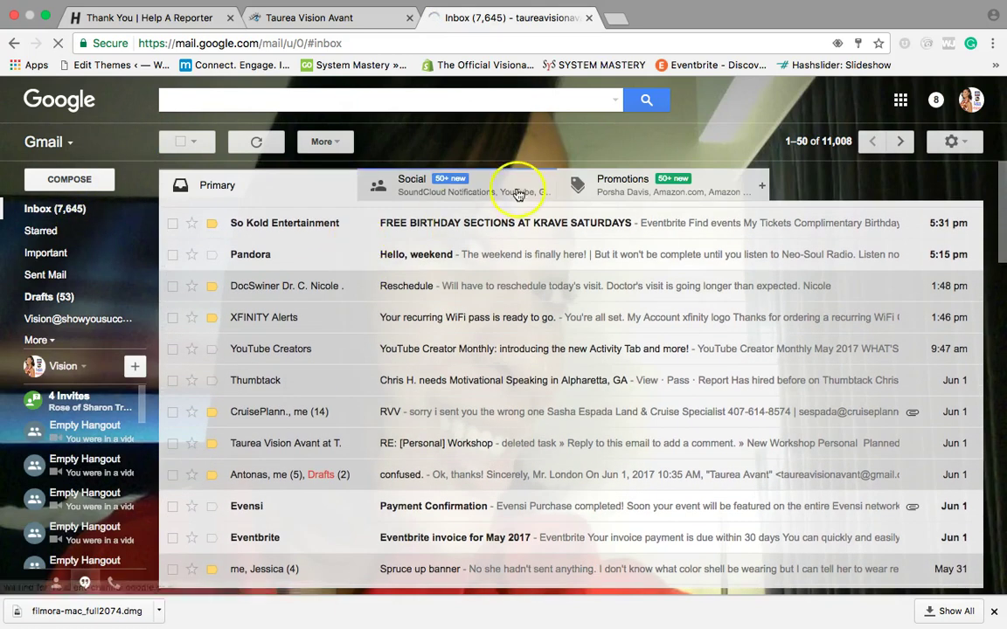
pyautogui.click(516, 182)
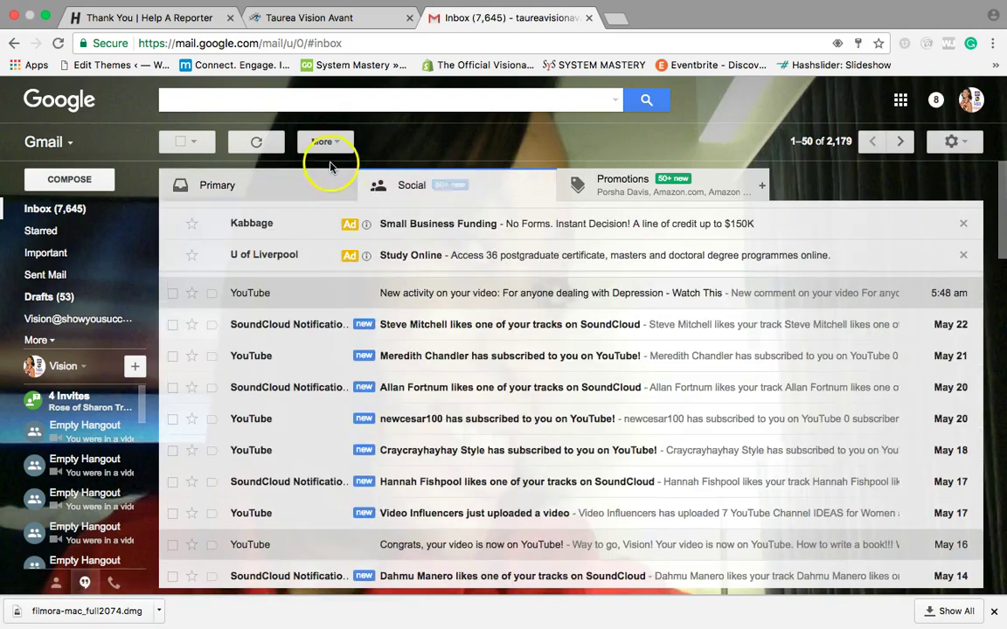
pyautogui.click(303, 184)
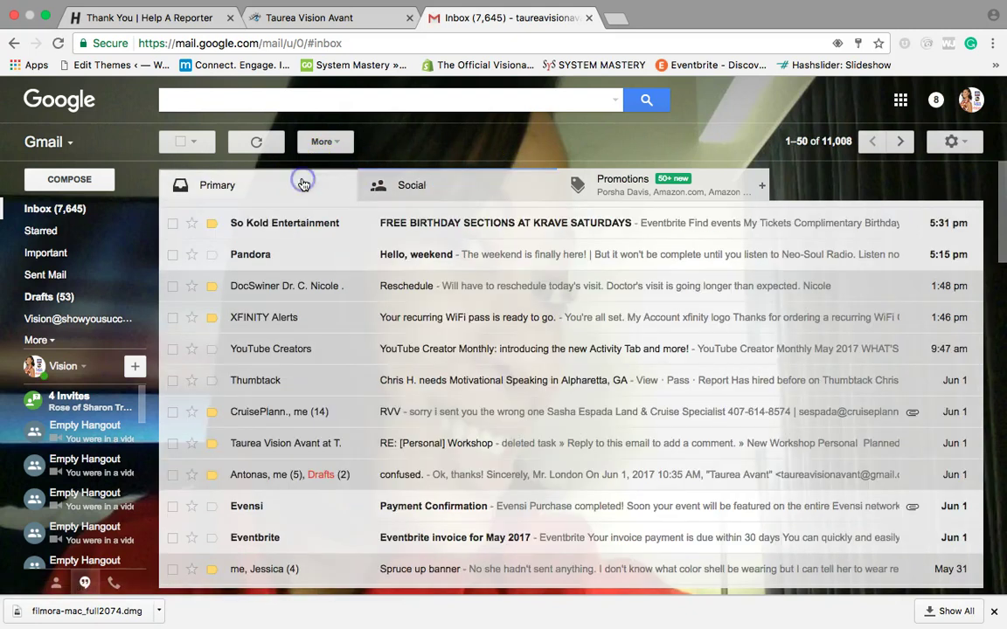
# Step: Check the HARO confirmation page, dismiss the signed-out alert, and refresh the inbox until activation mail arrives
pyautogui.click(192, 14)
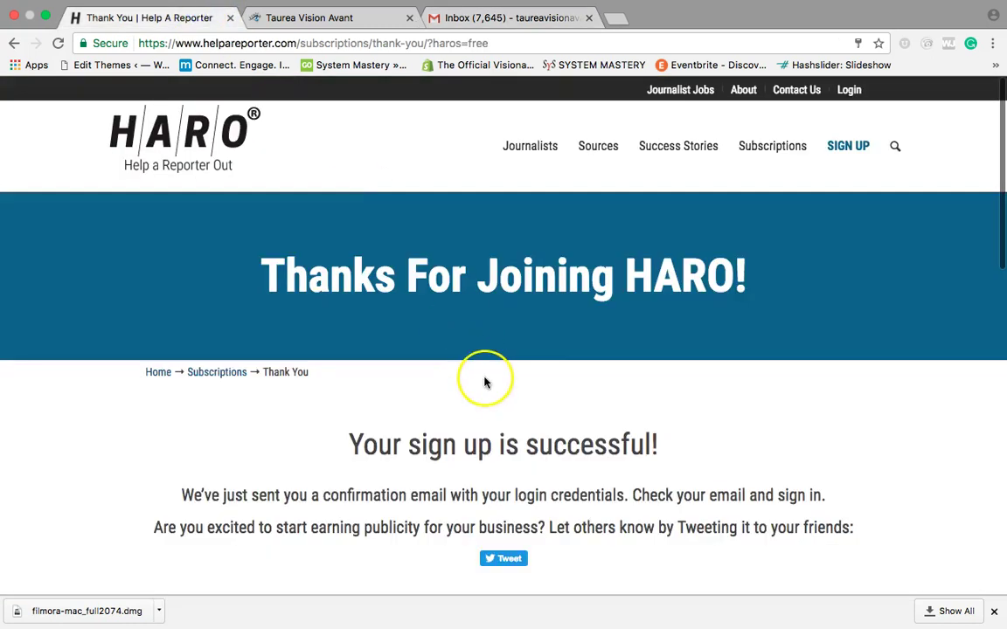
pyautogui.scroll(-1, 485, 382)
pyautogui.scroll(-2, 485, 382)
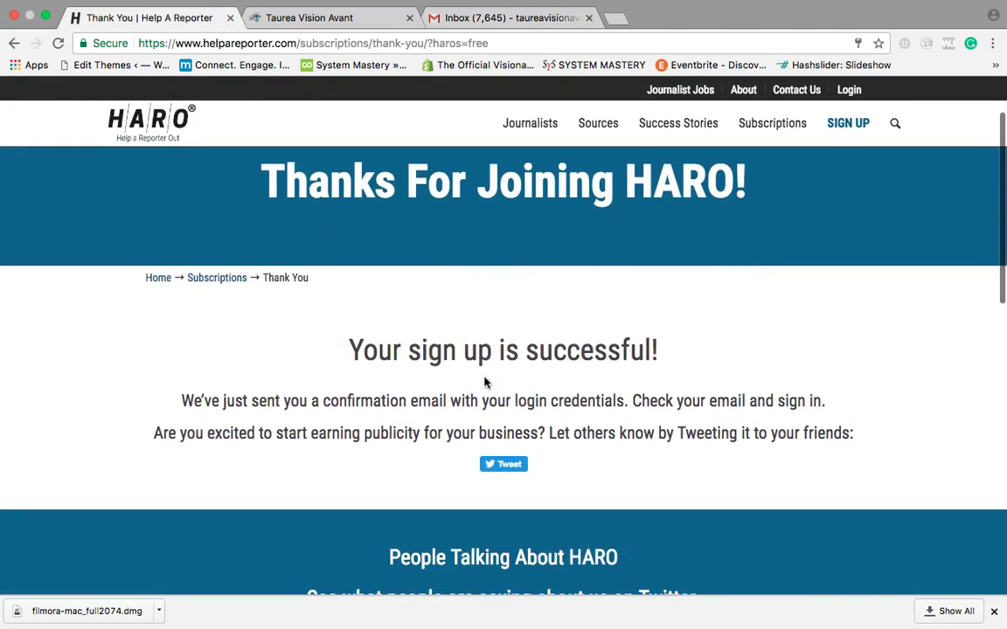
pyautogui.hotkey('ctrl', 'Right')
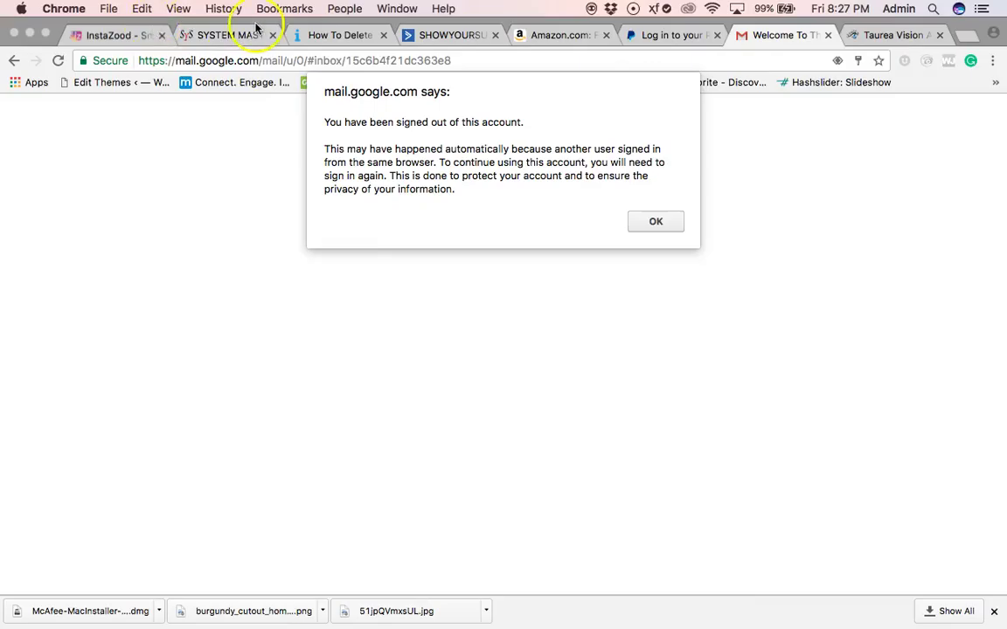
pyautogui.click(665, 222)
pyautogui.click(814, 21)
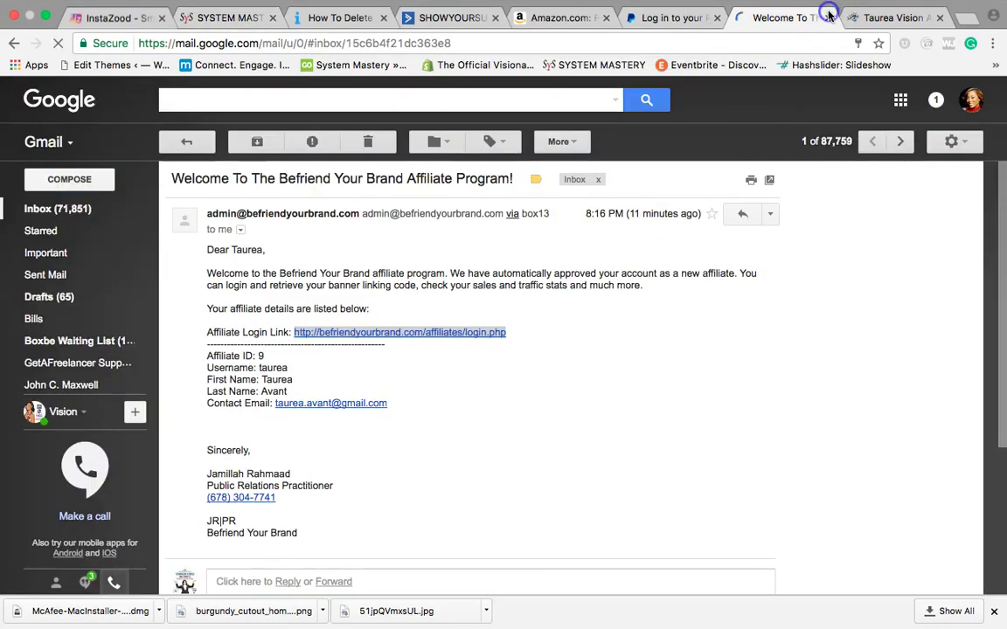
pyautogui.hotkey('ctrl', 'Up')
pyautogui.click(380, 31)
pyautogui.click(489, 18)
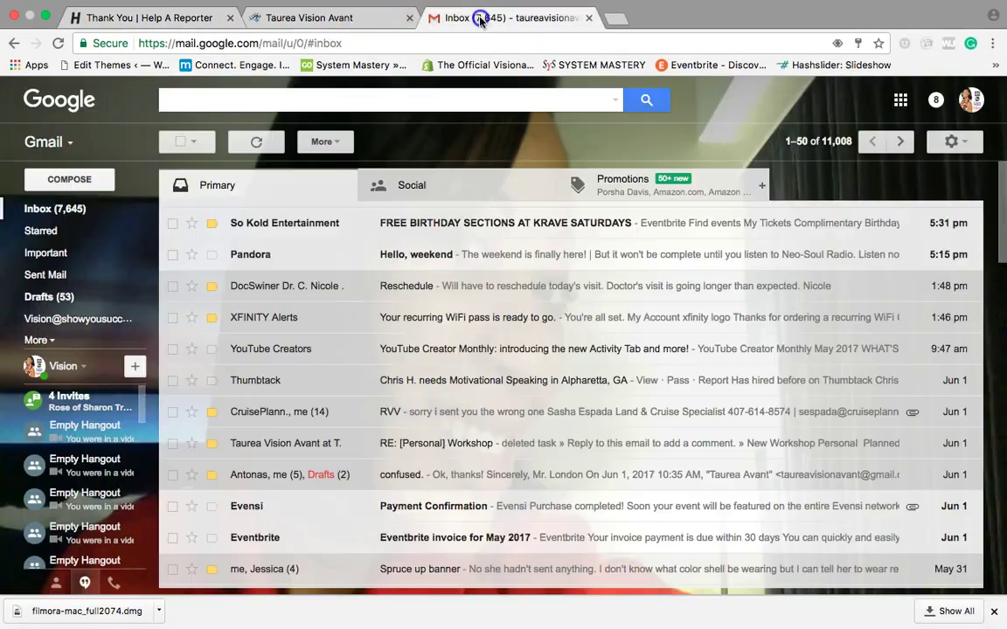
pyautogui.click(77, 210)
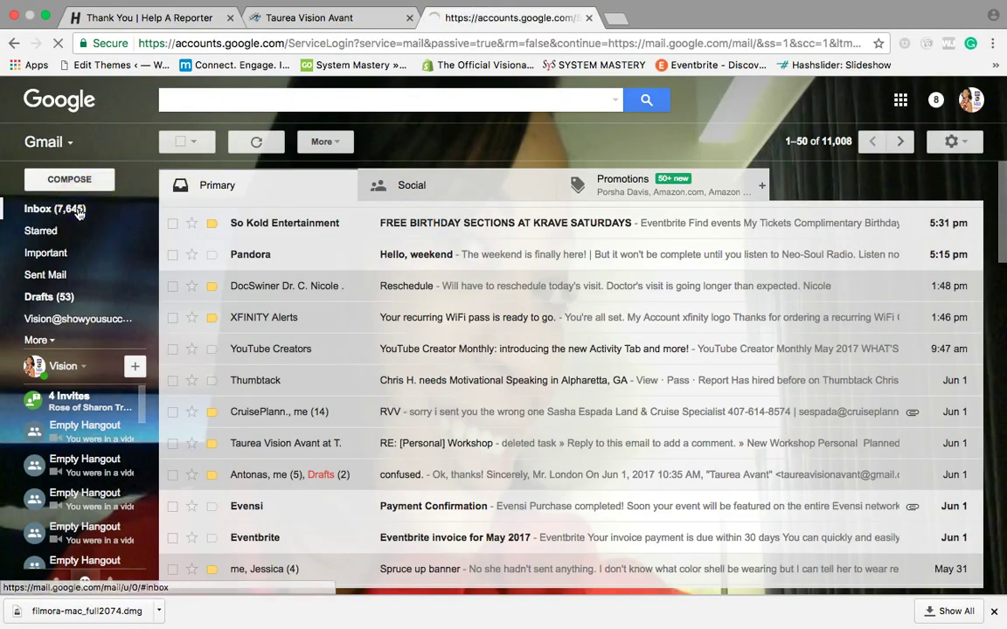
pyautogui.scroll(-5, 402, 355)
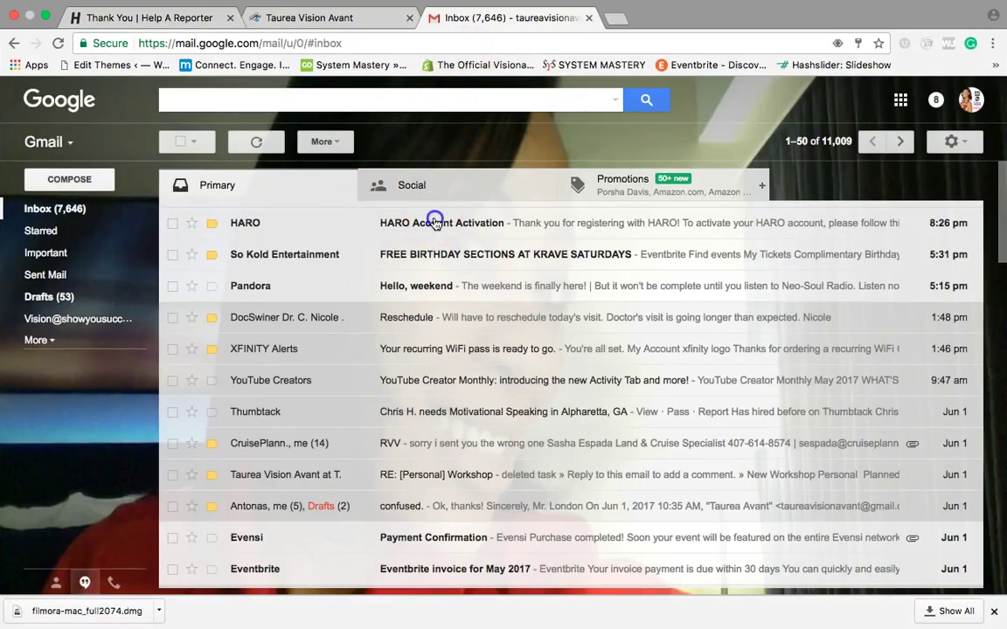
# Step: Open the HARO Account Activation email, follow its link to Account Details, and close the thank-you tab
pyautogui.click(435, 223)
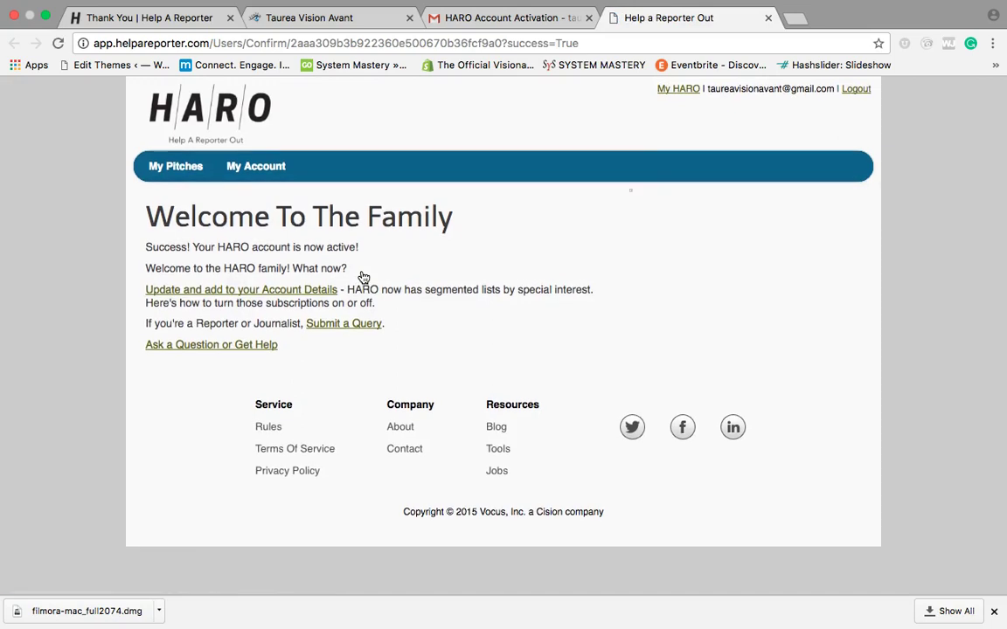
pyautogui.click(319, 294)
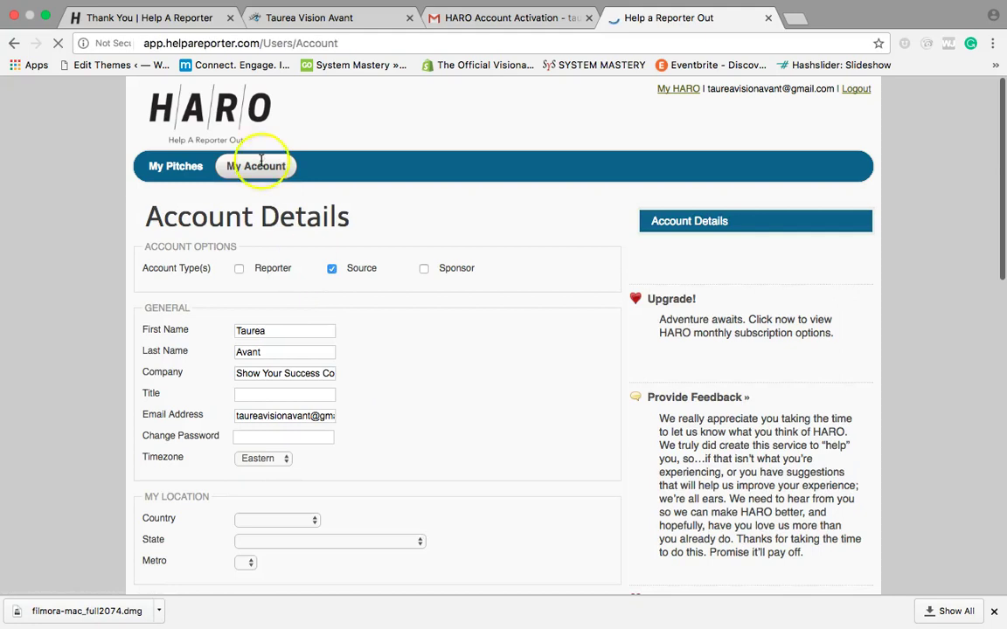
pyautogui.click(229, 17)
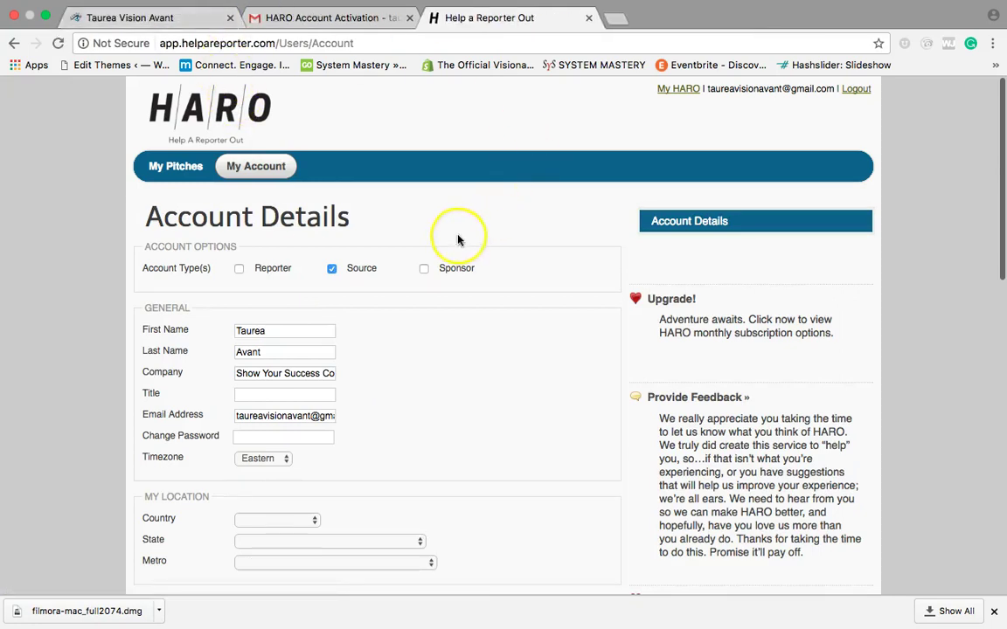
pyautogui.click(678, 92)
pyautogui.scroll(-10, 469, 309)
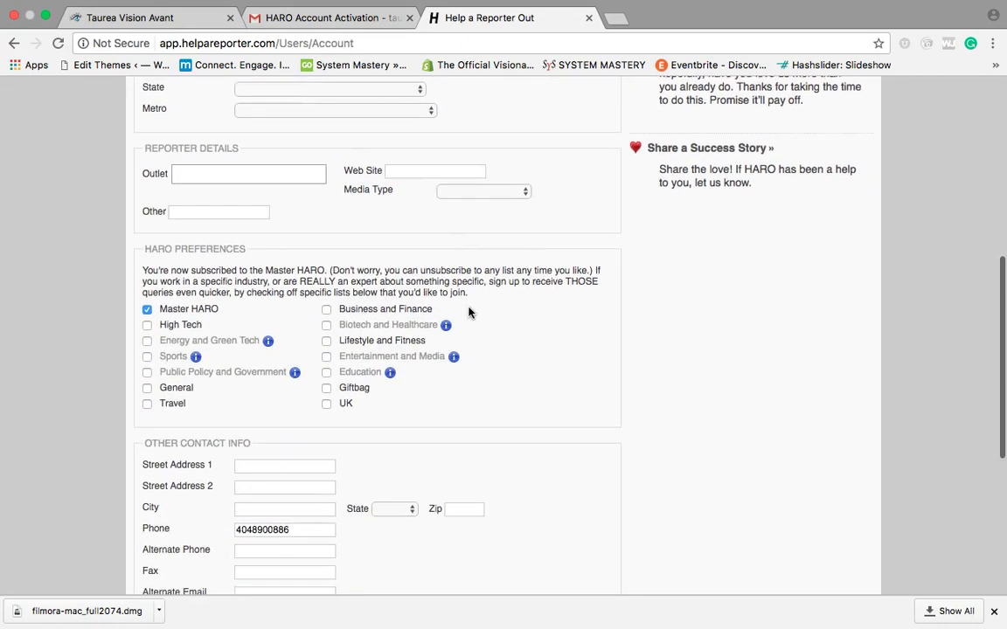
# Step: Swap Master HARO for Business and Finance, Travel, High Tech, General, Lifestyle and Fitness, and Education, then save
pyautogui.scroll(10, 468, 312)
pyautogui.scroll(-11, 469, 312)
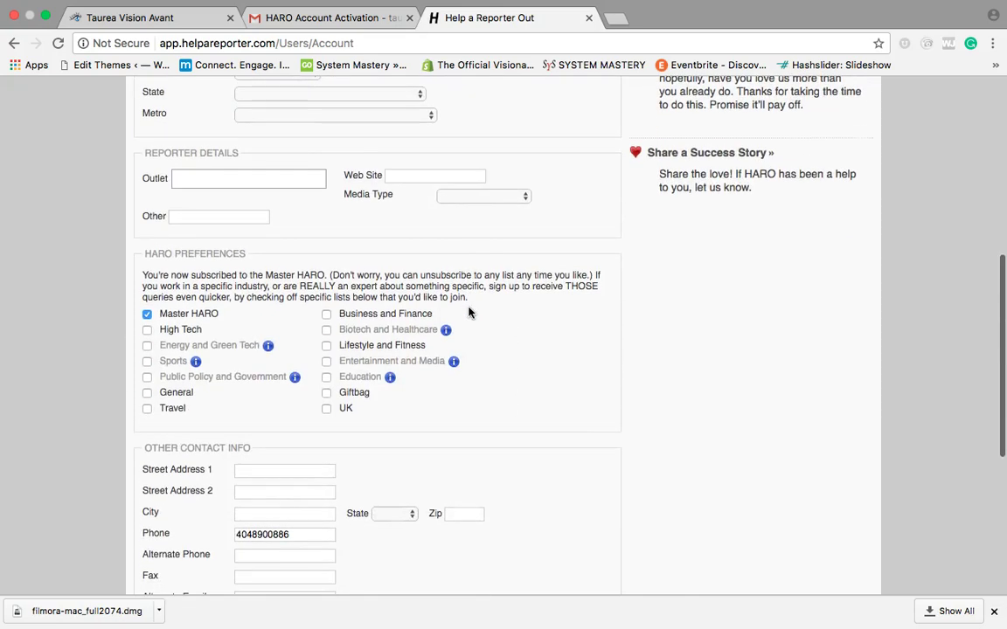
pyautogui.scroll(-2, 468, 312)
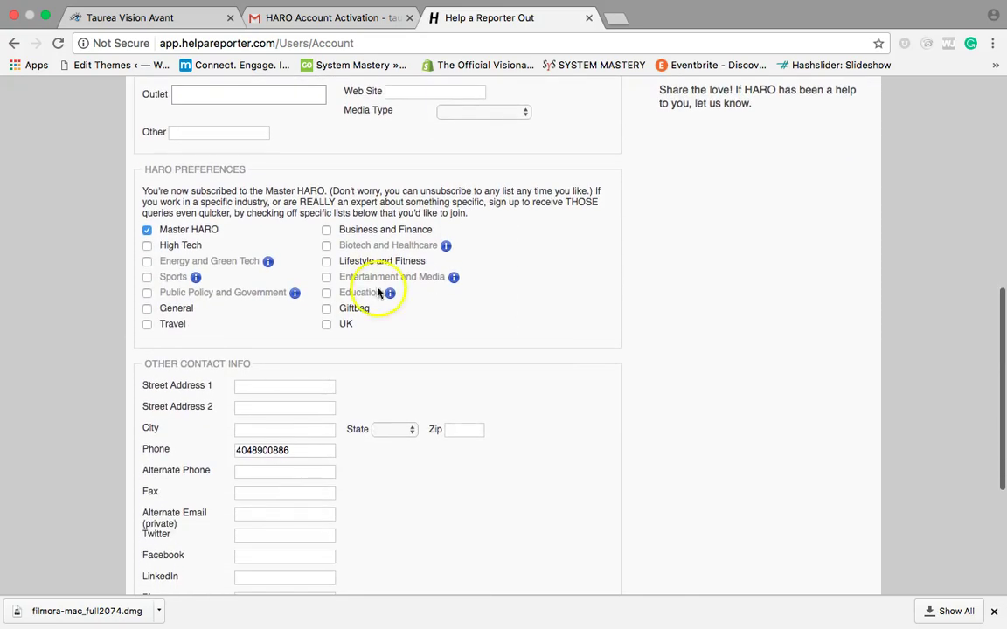
pyautogui.click(146, 231)
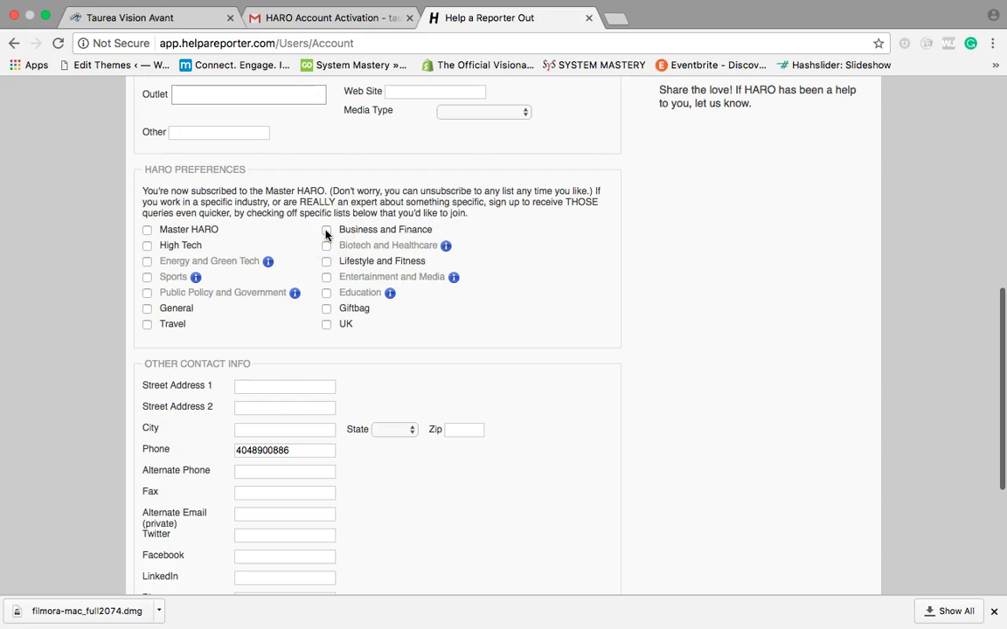
pyautogui.click(326, 232)
pyautogui.click(147, 324)
pyautogui.click(147, 245)
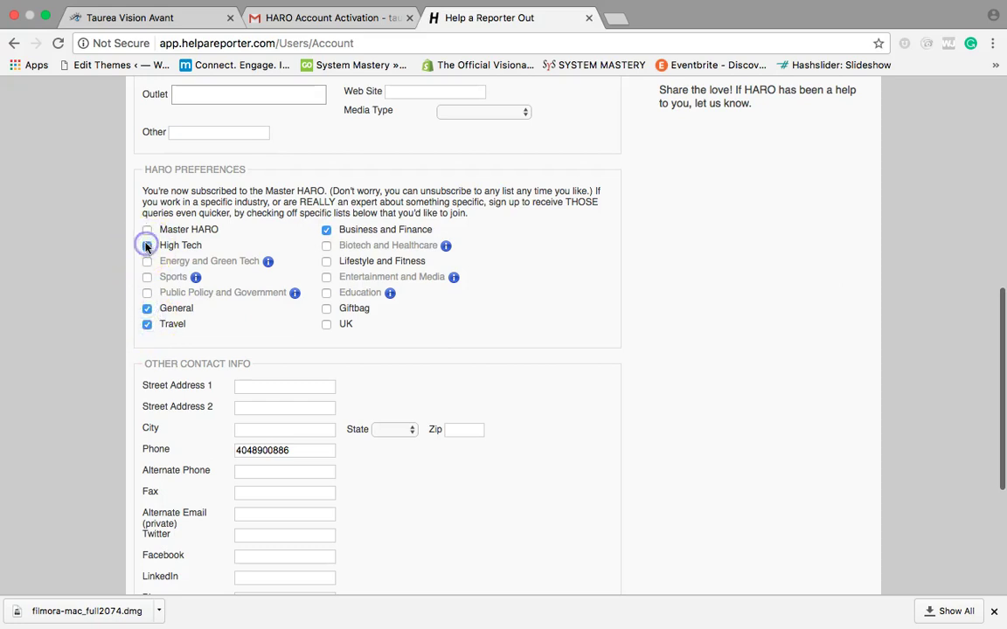
pyautogui.click(327, 261)
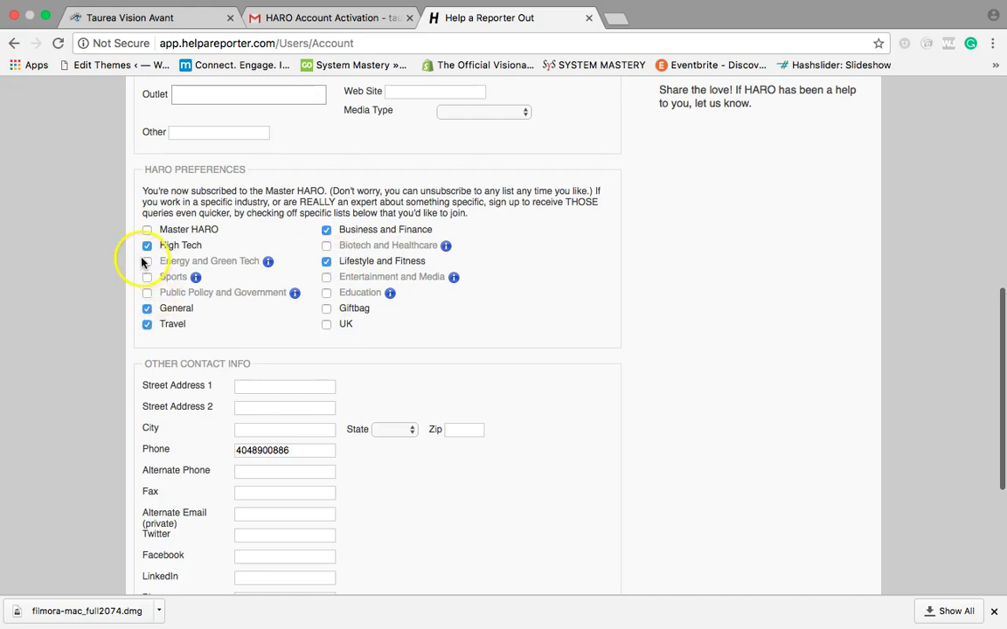
pyautogui.click(326, 293)
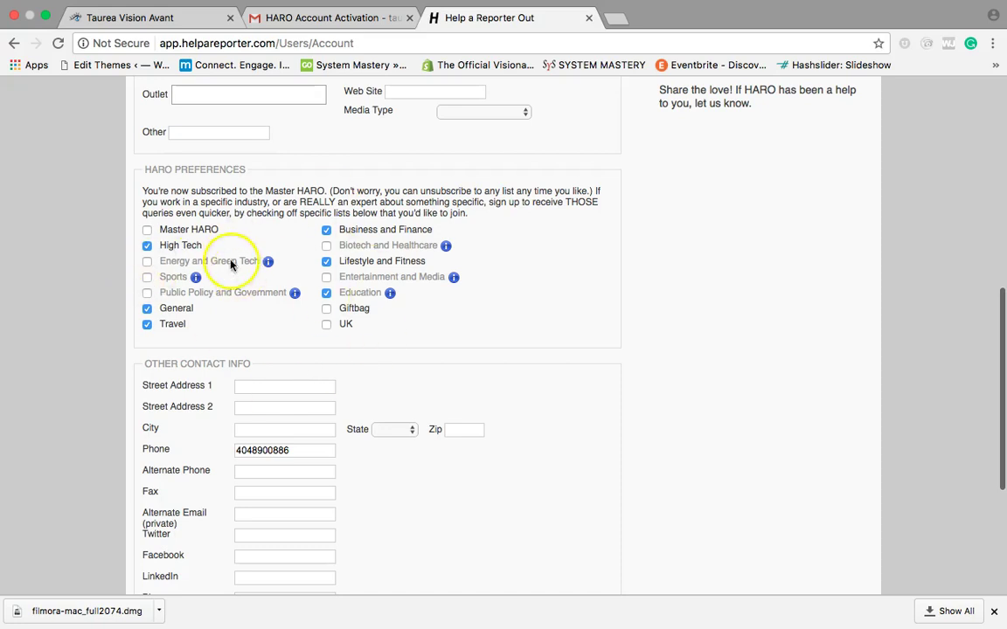
pyautogui.scroll(-5, 625, 295)
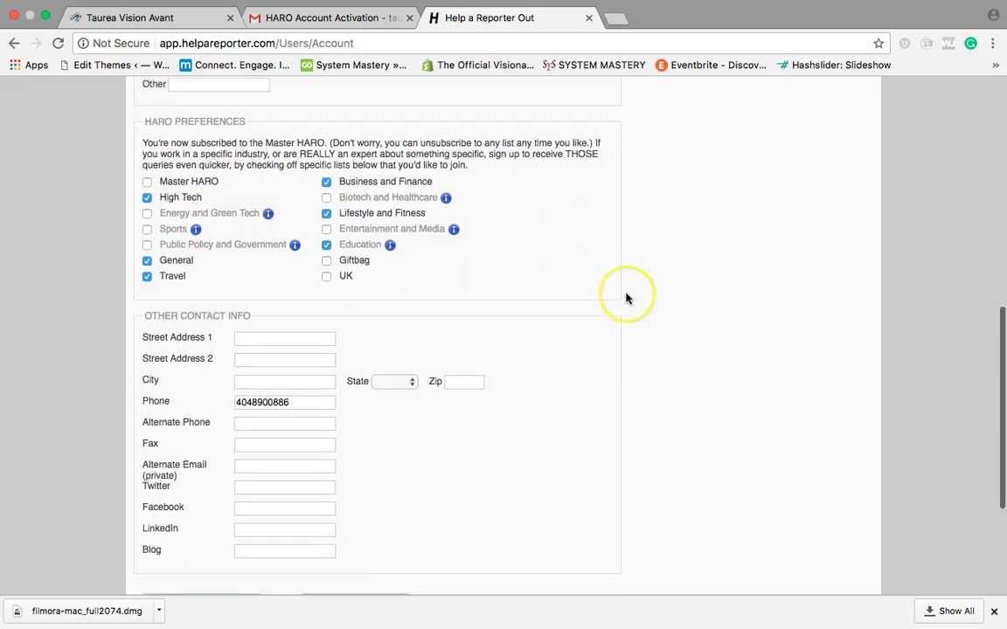
pyautogui.click(229, 392)
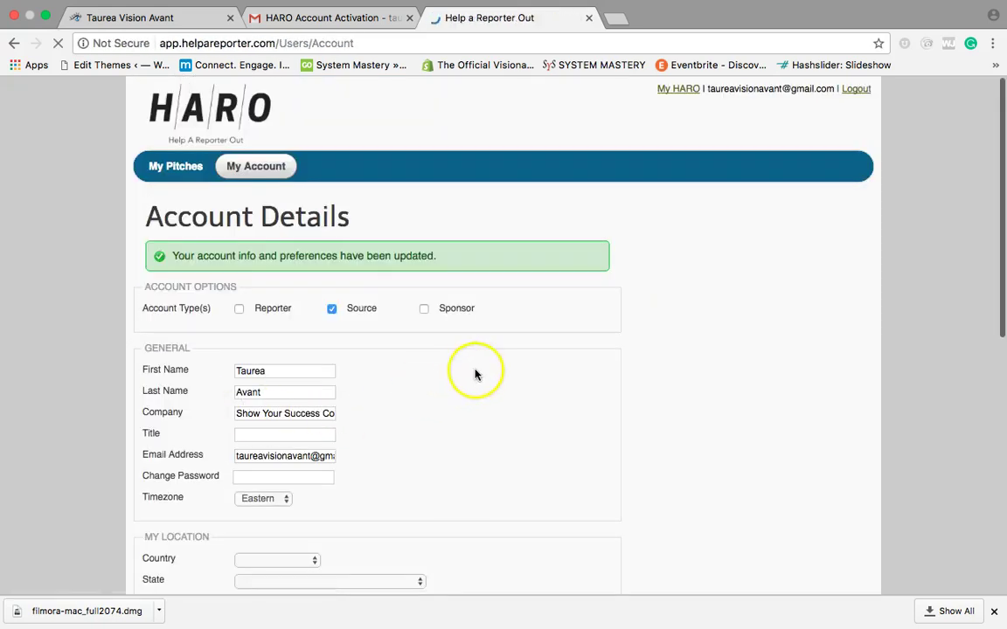
# Step: Sign out of the current Google account and close the HARO account page
pyautogui.click(358, 18)
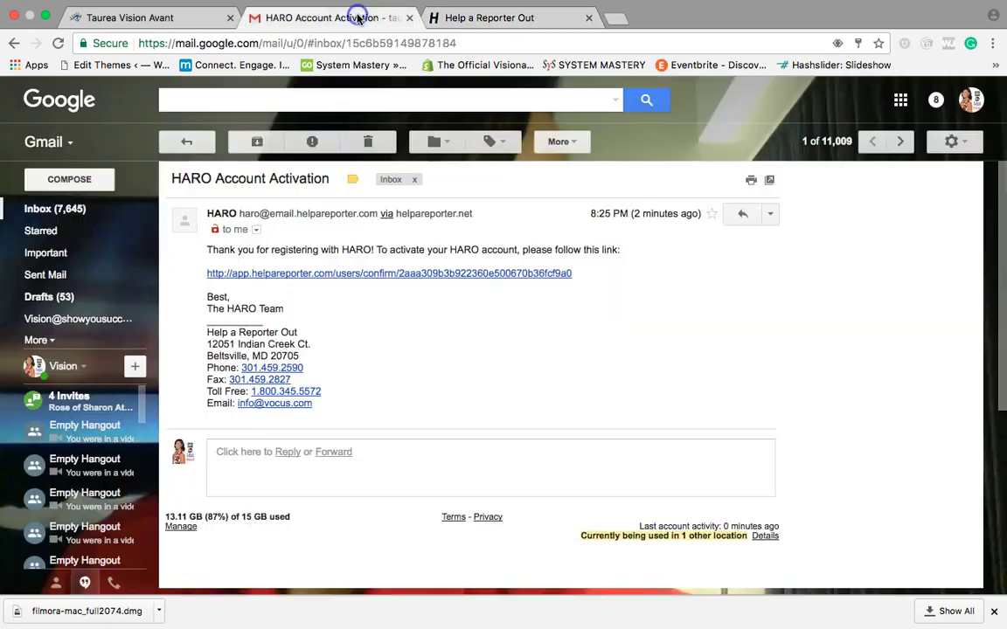
pyautogui.click(970, 100)
pyautogui.click(937, 250)
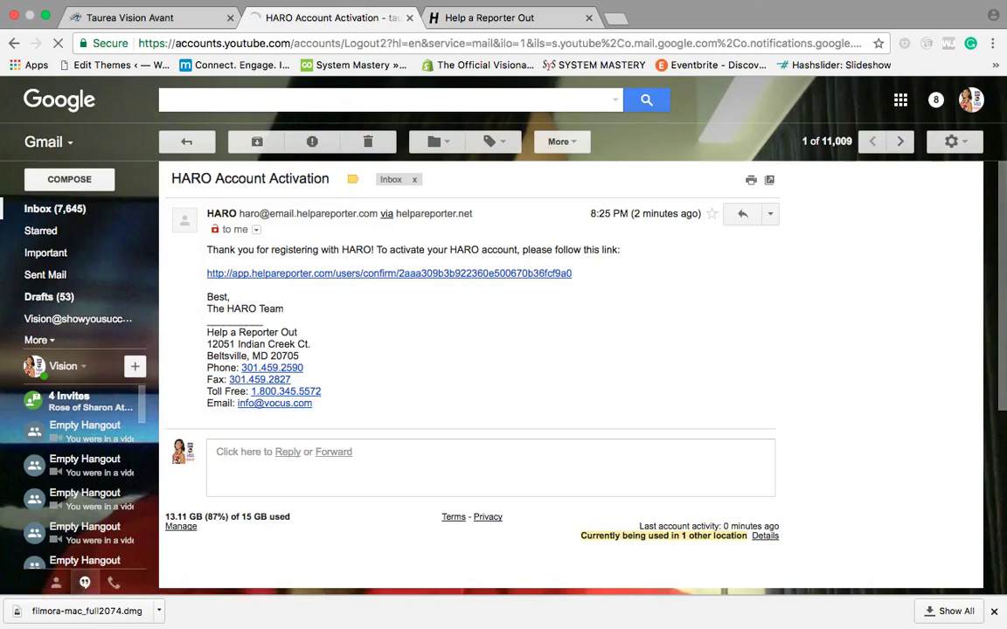
pyautogui.click(584, 29)
pyautogui.click(588, 19)
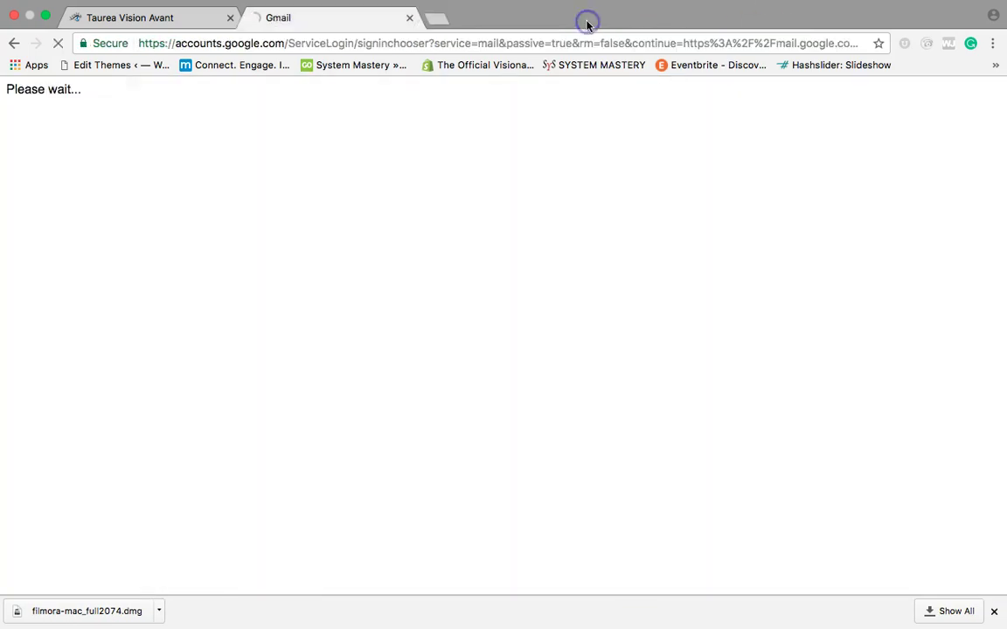
# Step: Choose the other Google account and sign in with its password
pyautogui.click(492, 370)
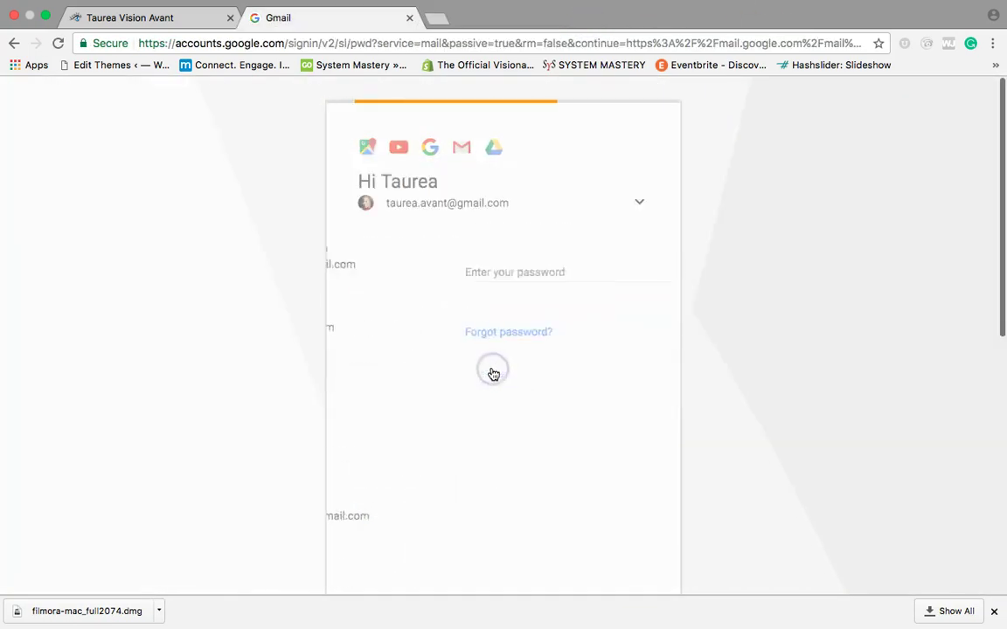
pyautogui.write('•••')
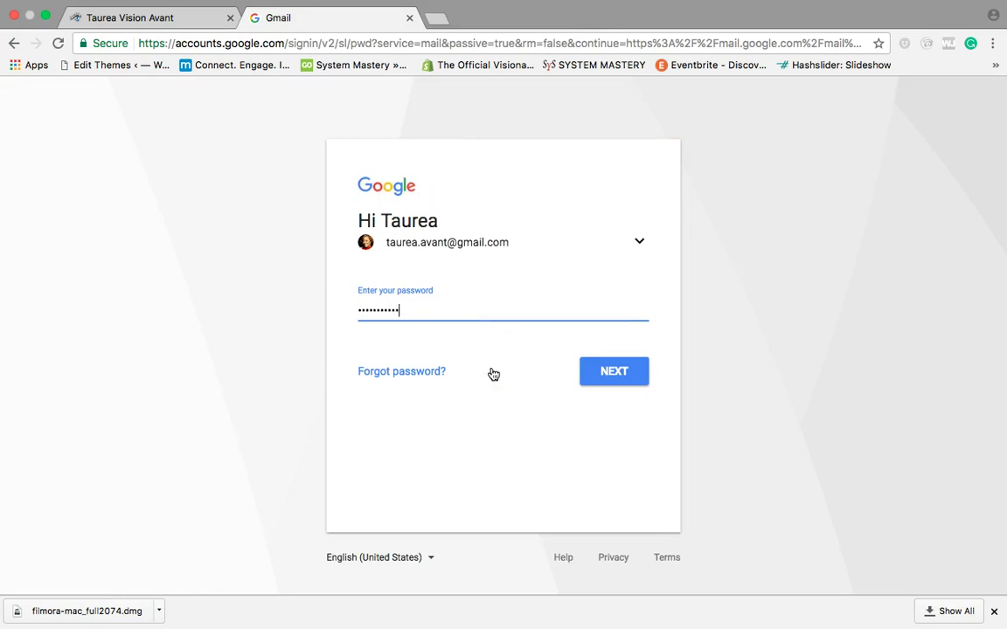
pyautogui.write('•••••••••••')
pyautogui.press('Return')
pyautogui.click(335, 292)
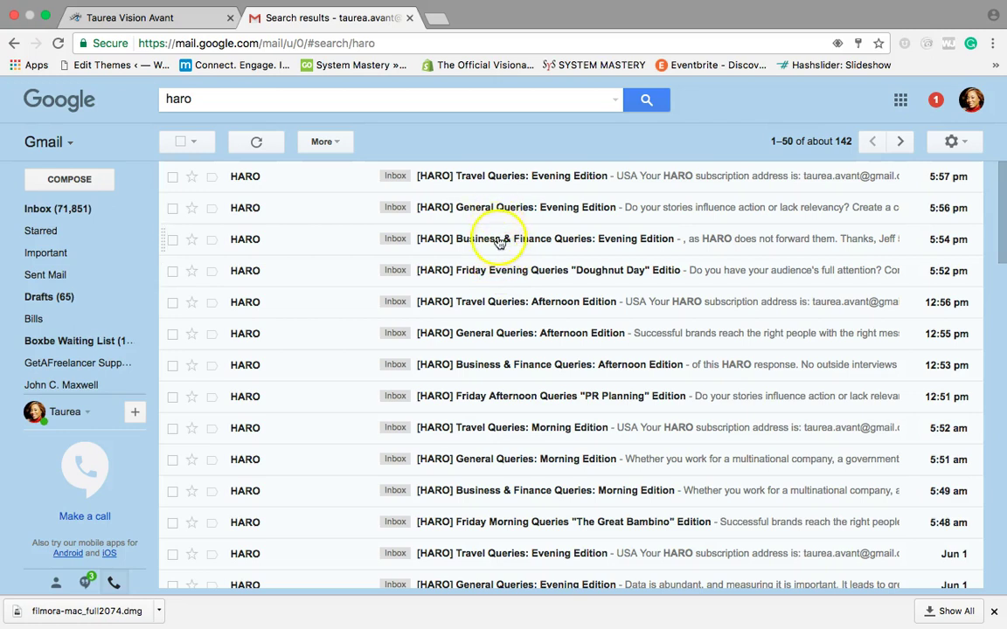
# Step: Open the Business & Finance Queries: Evening Edition digest and read through its 30-query index
pyautogui.click(487, 238)
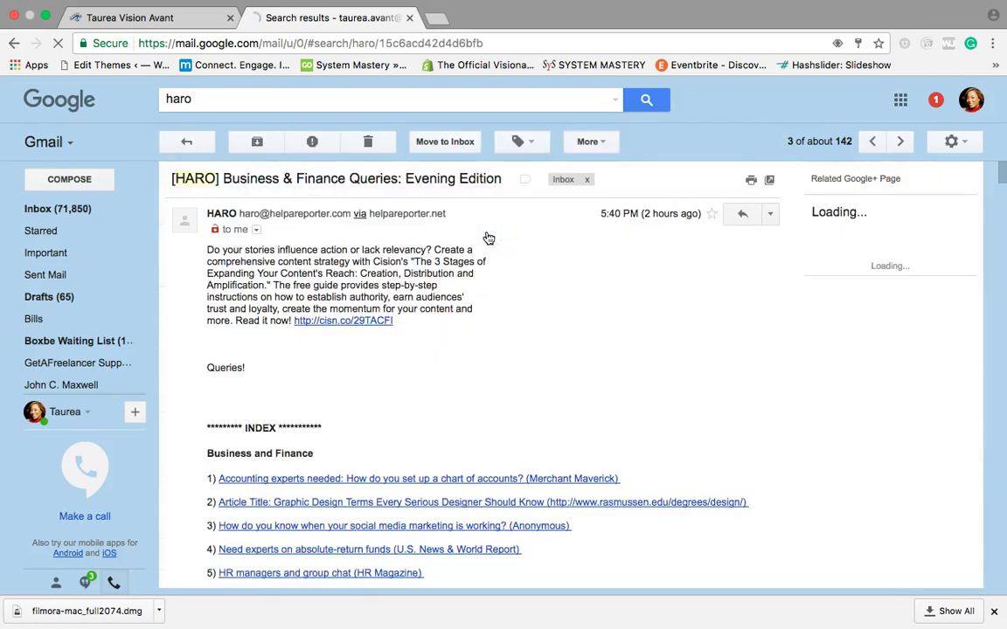
pyautogui.scroll(-5, 382, 373)
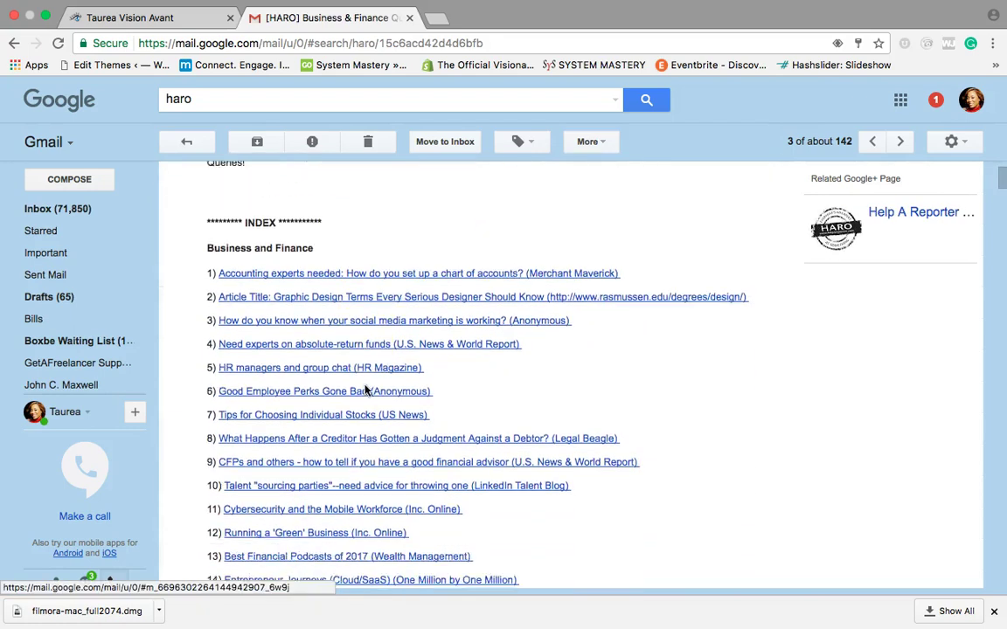
pyautogui.scroll(-2, 365, 391)
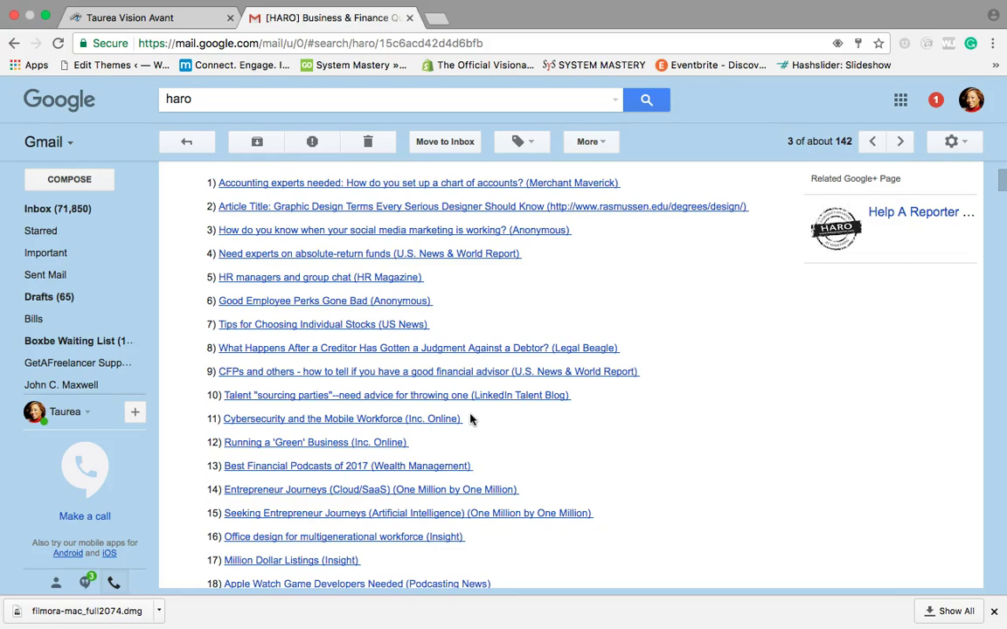
pyautogui.scroll(-2, 472, 430)
pyautogui.click(574, 445)
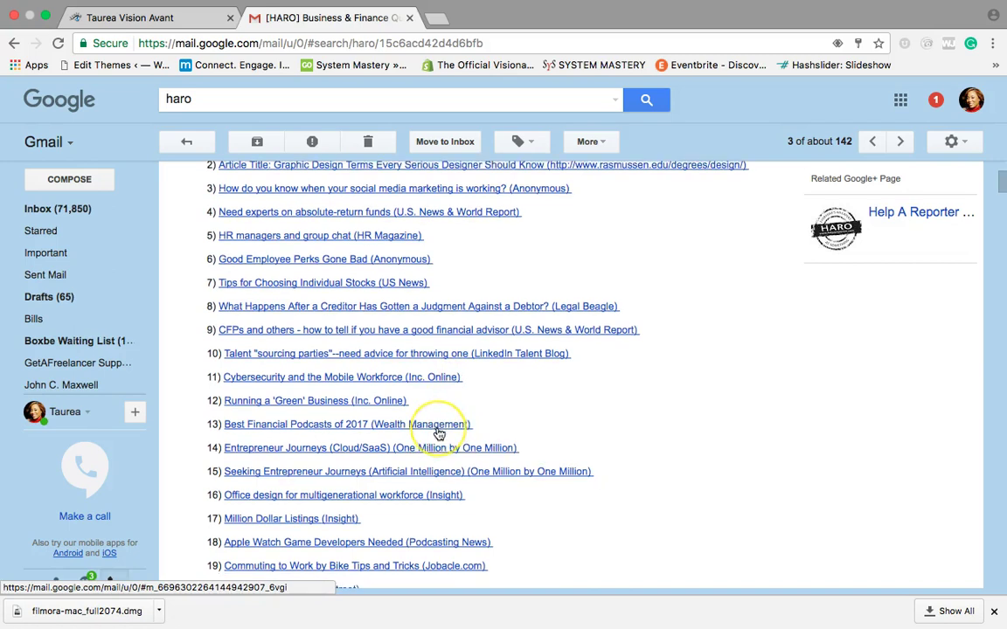
pyautogui.scroll(-2, 428, 428)
pyautogui.scroll(-3, 439, 406)
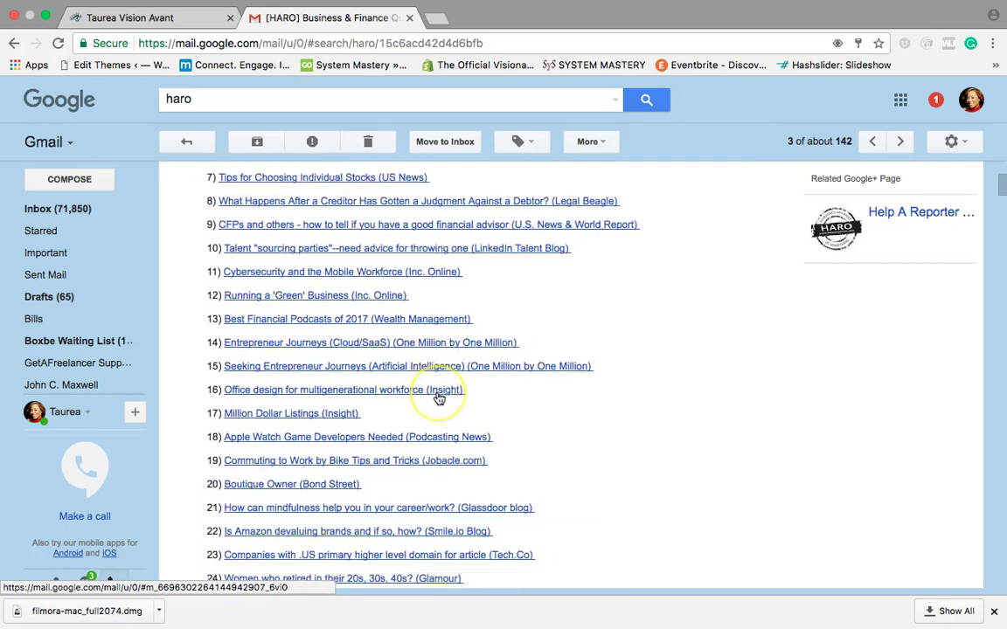
pyautogui.scroll(-1, 439, 399)
pyautogui.click(323, 348)
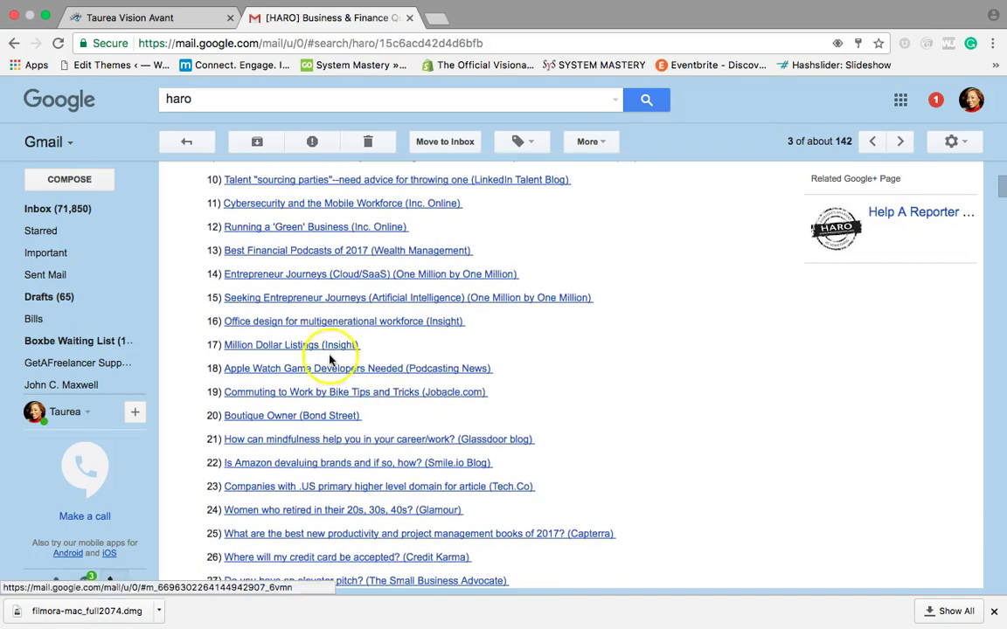
pyautogui.click(455, 391)
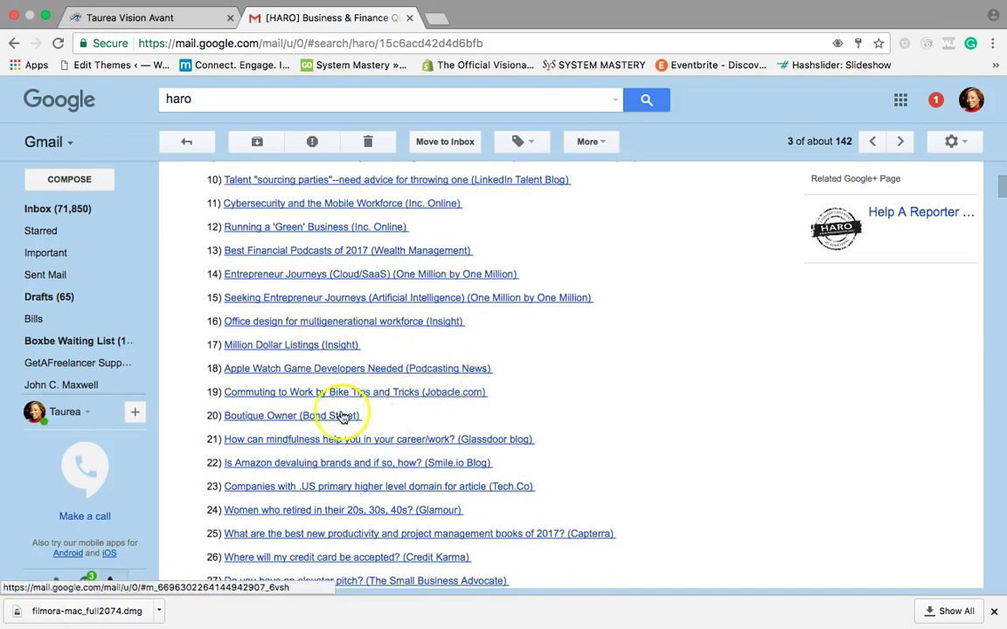
pyautogui.scroll(-3, 337, 415)
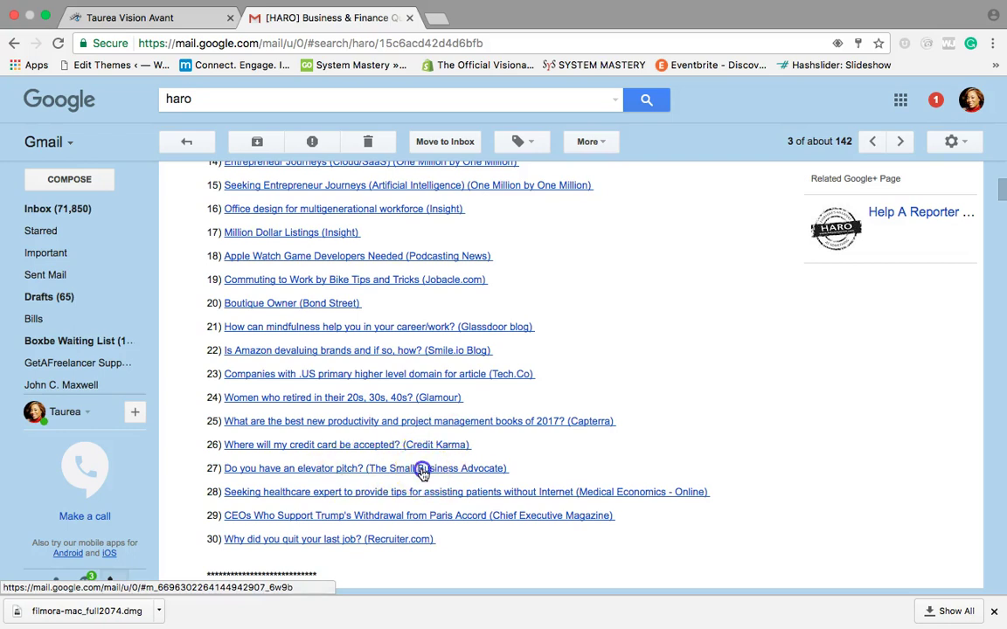
# Step: Start an email to the elevator pitch query's reporter, then rerun the haro search
pyautogui.click(422, 469)
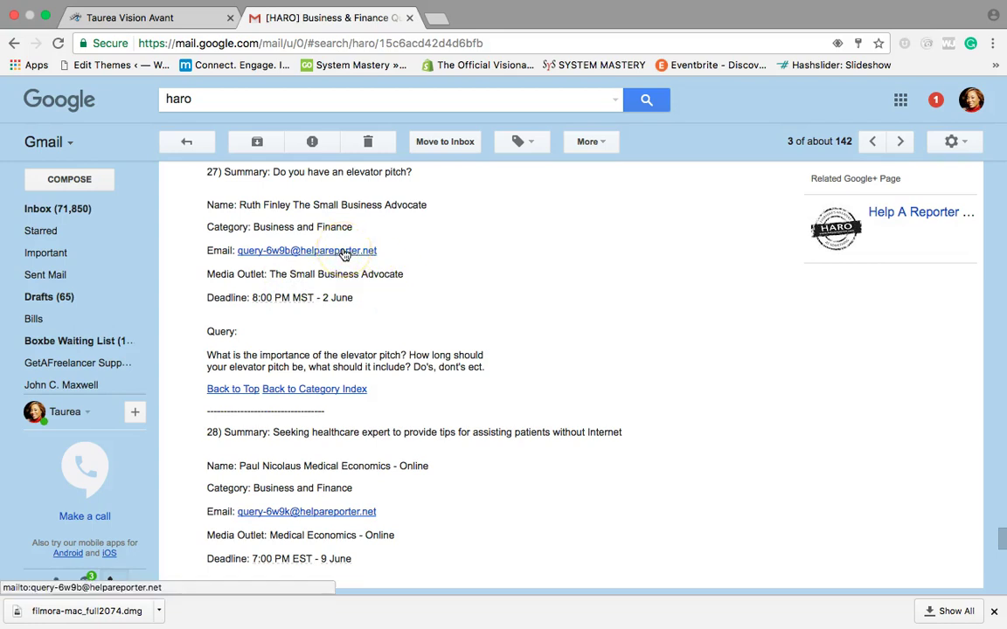
pyautogui.click(354, 252)
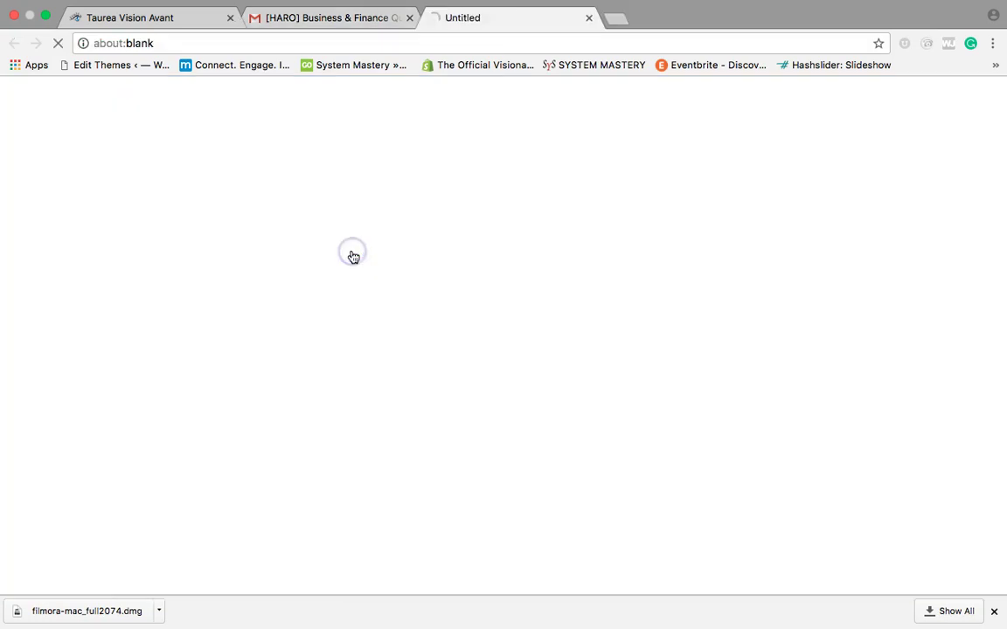
pyautogui.click(327, 18)
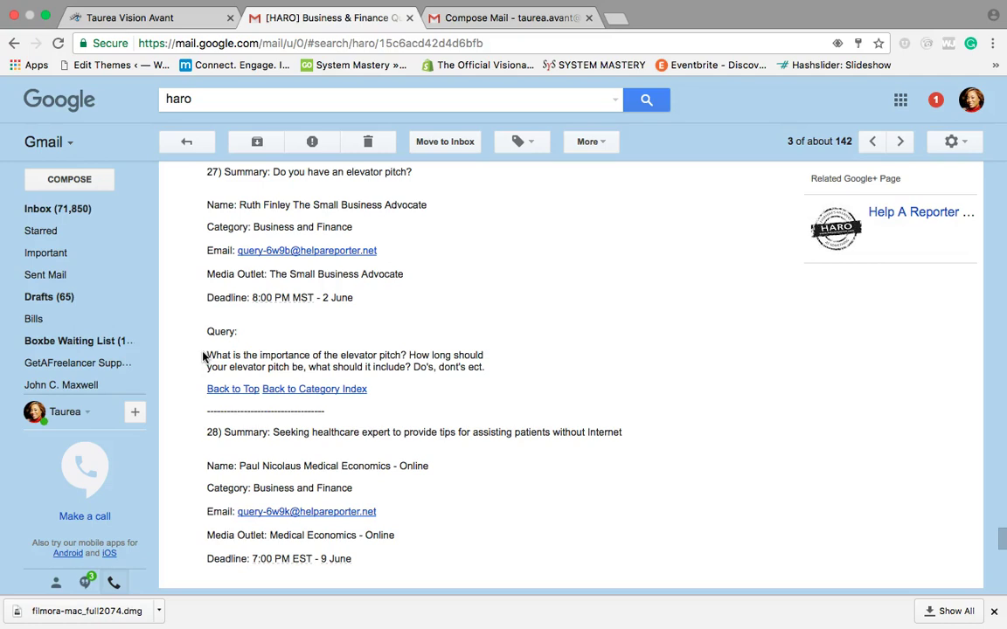
pyautogui.click(193, 98)
pyautogui.press('Return')
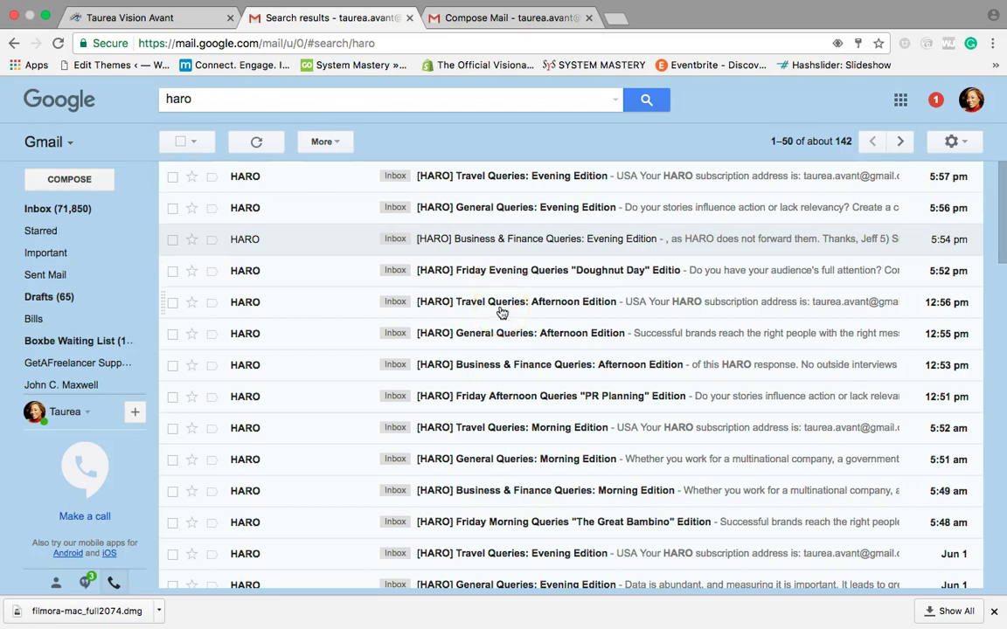
# Step: Open the General Queries: Evening Edition digest and scroll through its query index
pyautogui.click(498, 206)
pyautogui.scroll(-5, 416, 342)
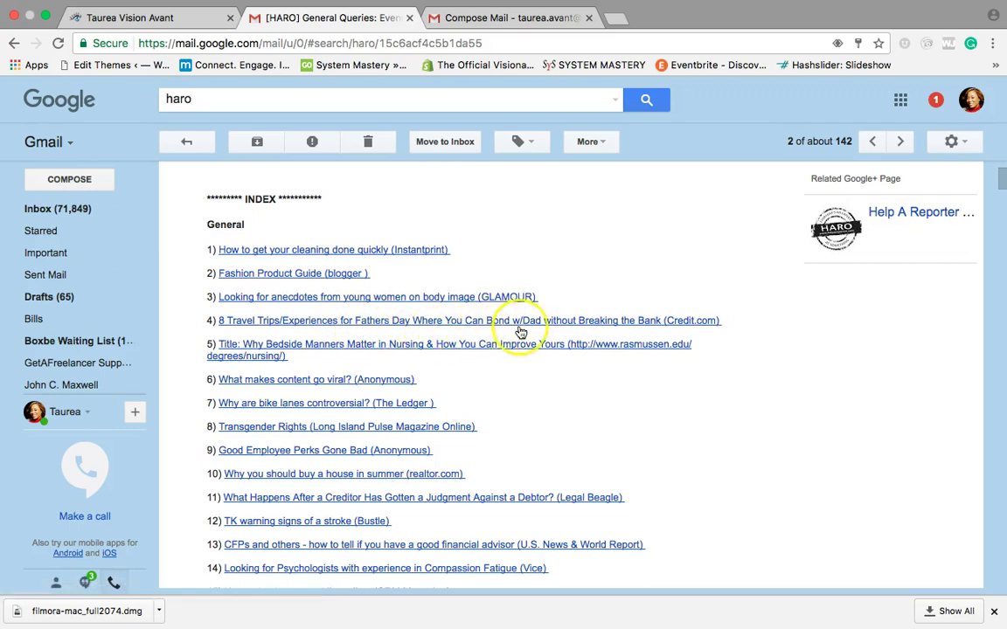
pyautogui.scroll(-2, 559, 332)
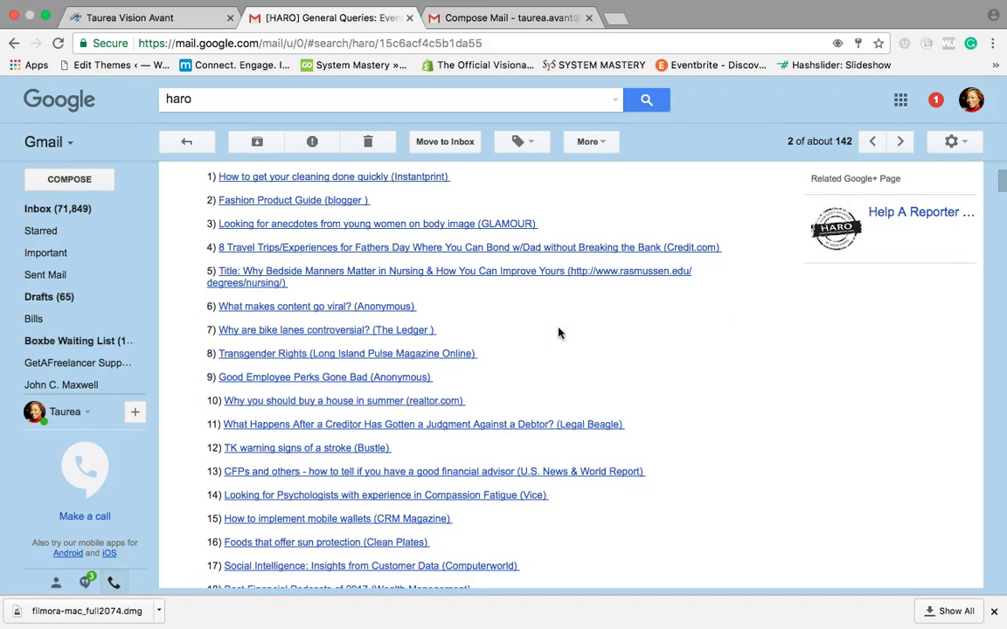
pyautogui.scroll(-1, 538, 360)
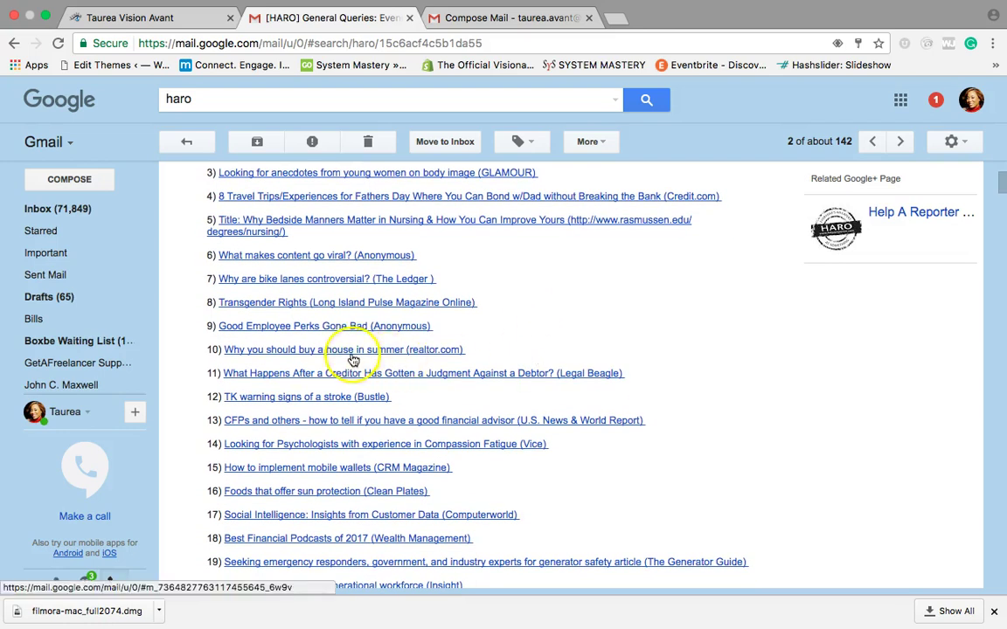
pyautogui.scroll(-1, 437, 360)
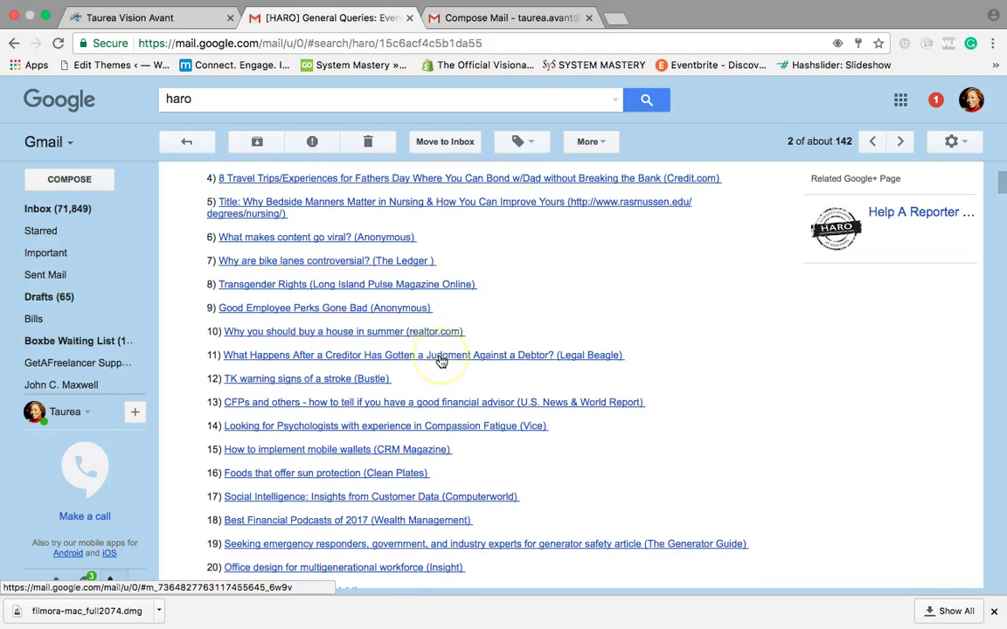
pyautogui.scroll(-2, 441, 361)
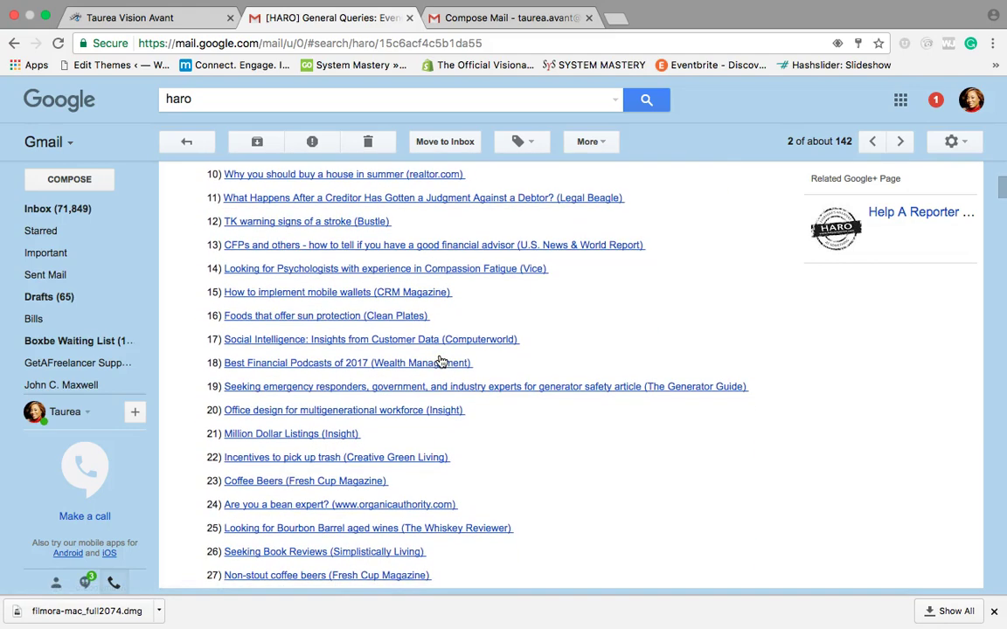
pyautogui.scroll(-2, 436, 383)
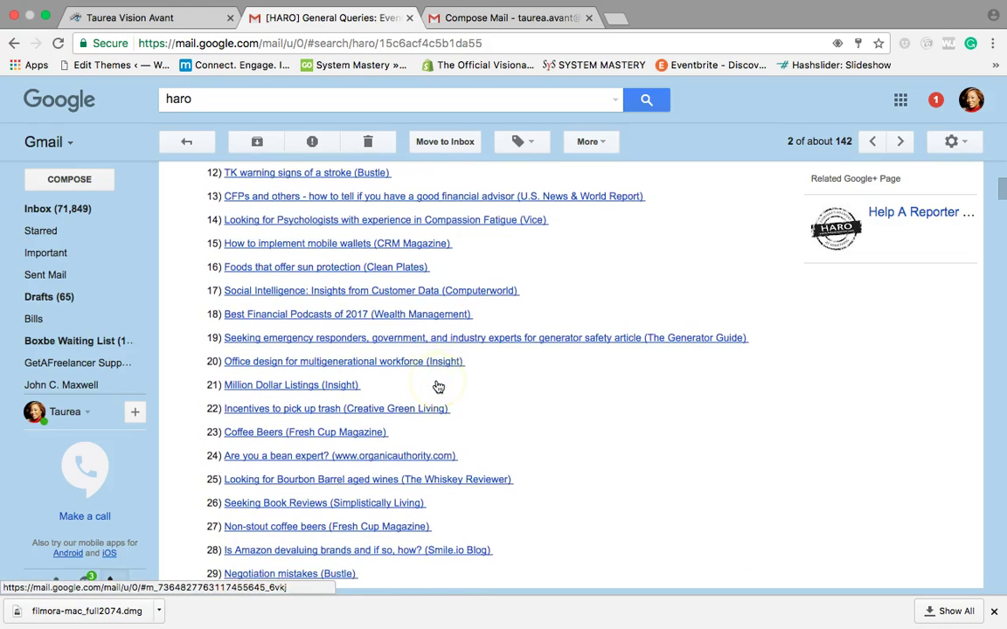
pyautogui.scroll(-2, 438, 386)
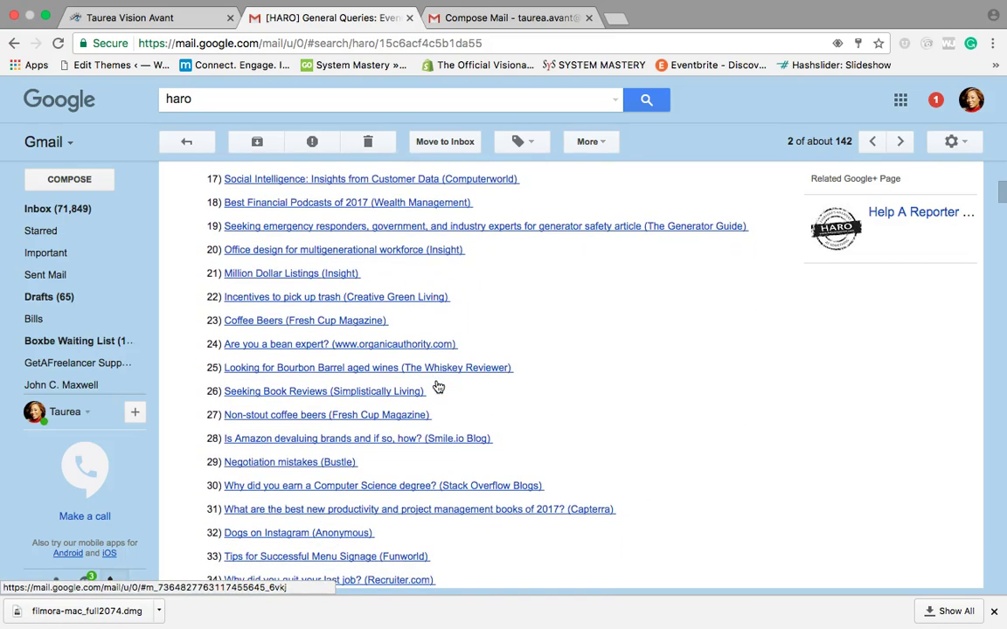
pyautogui.click(378, 385)
pyautogui.scroll(-2, 378, 385)
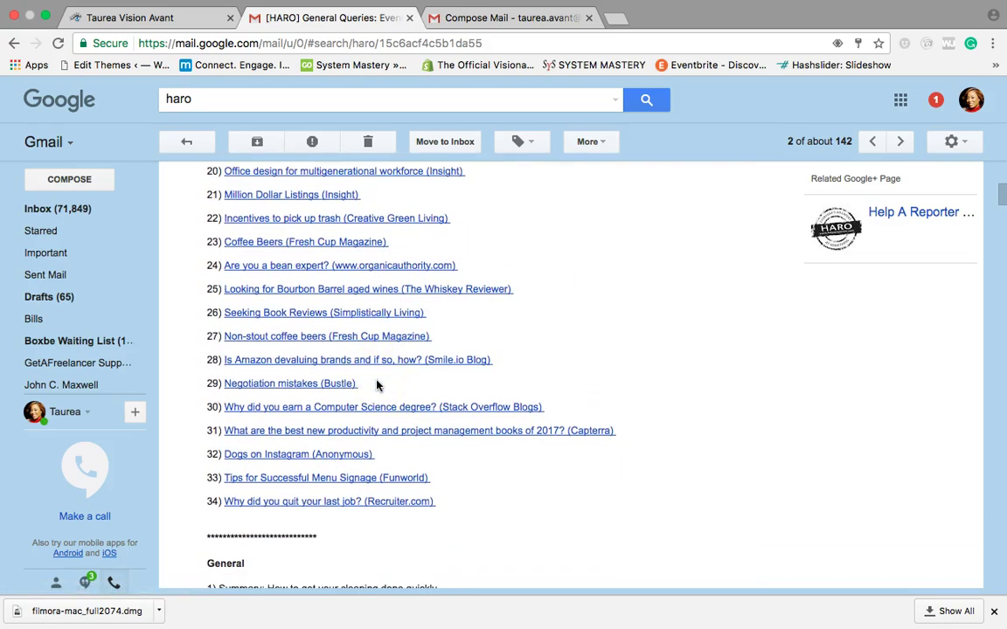
pyautogui.scroll(-2, 378, 384)
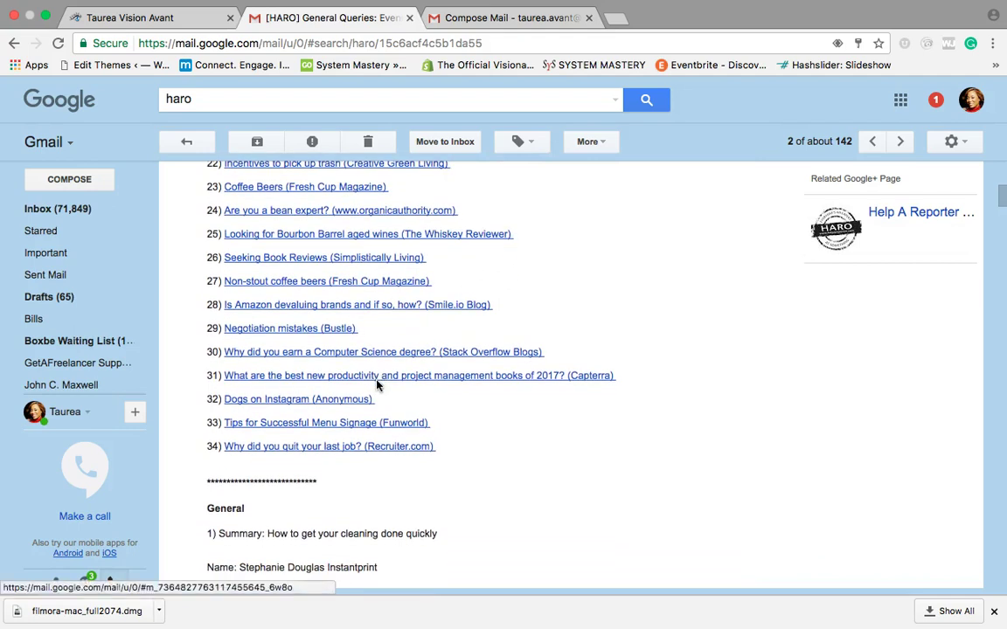
pyautogui.click(390, 455)
# Step: Read item 34, 'Why did you quit your last job?', then rerun the haro search
pyautogui.click(361, 451)
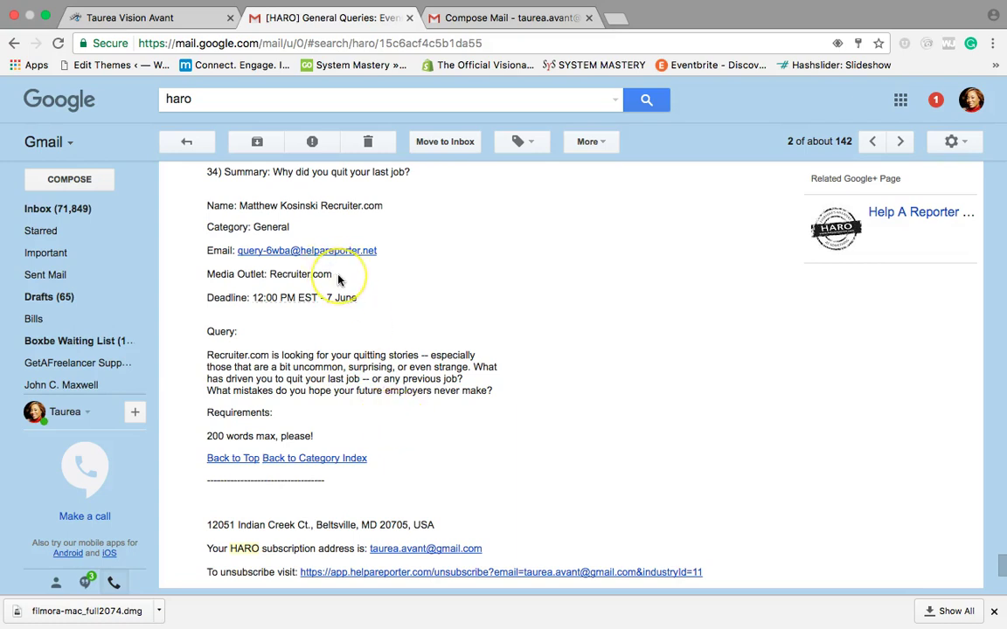
pyautogui.click(199, 98)
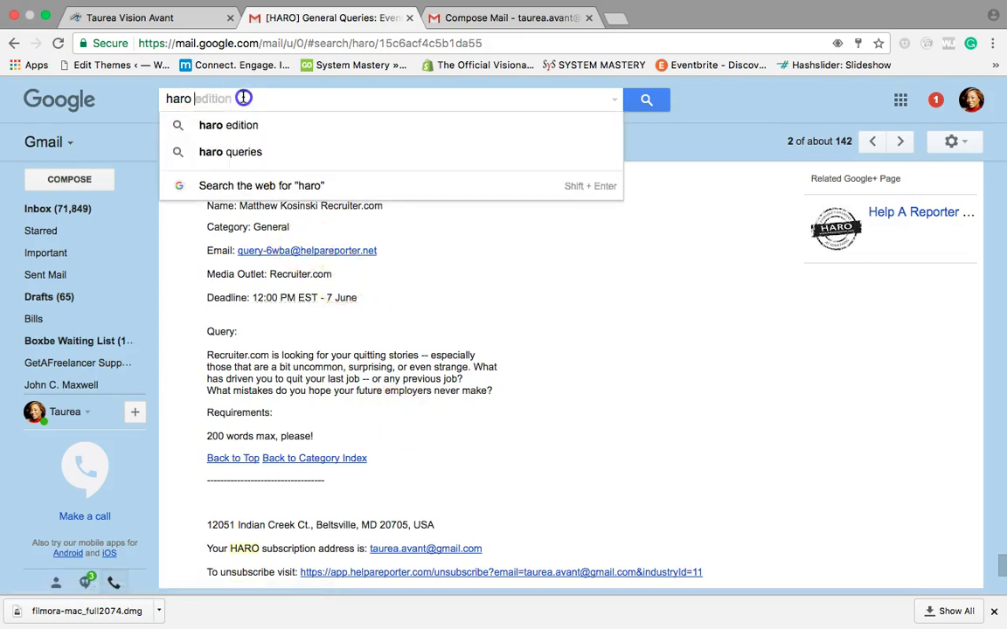
pyautogui.press('Return')
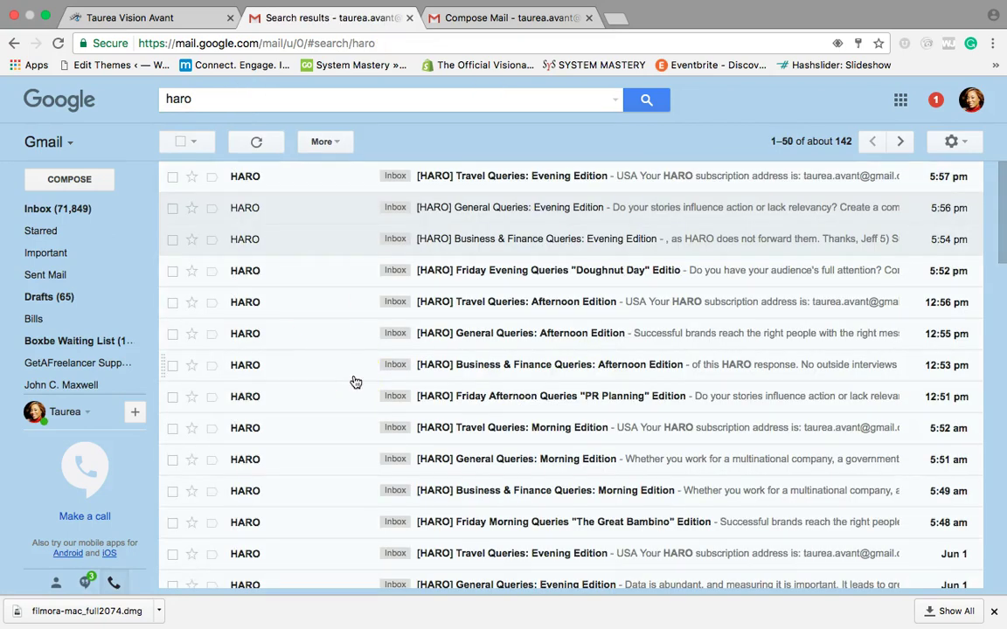
# Step: Switch to the Taurea Vision Avant website and scroll through its homepage
pyautogui.click(190, 19)
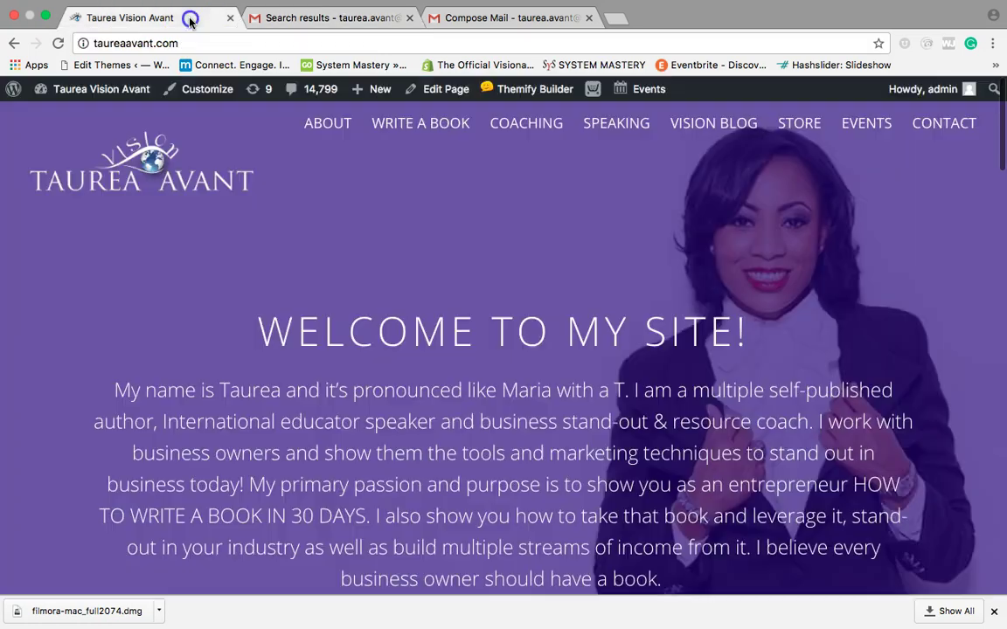
pyautogui.scroll(-3, 247, 374)
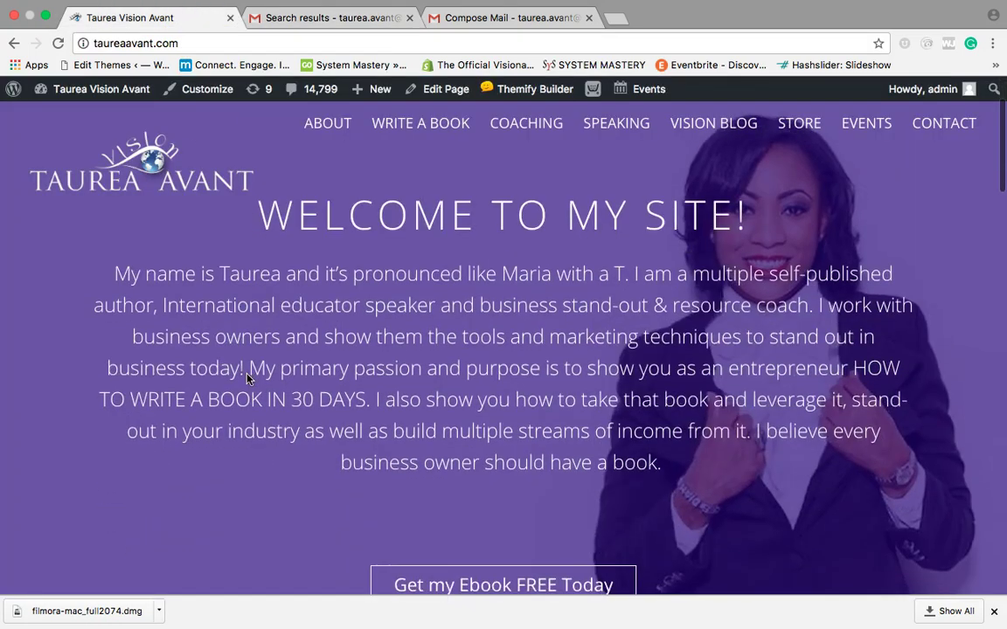
pyautogui.scroll(-3, 247, 377)
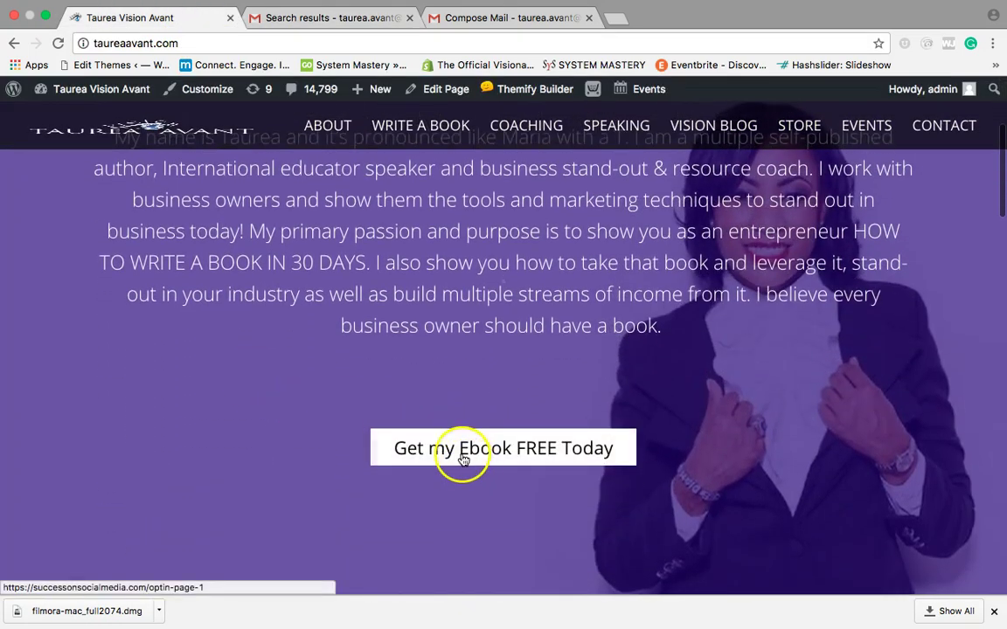
pyautogui.scroll(-1, 463, 460)
pyautogui.scroll(3, 448, 262)
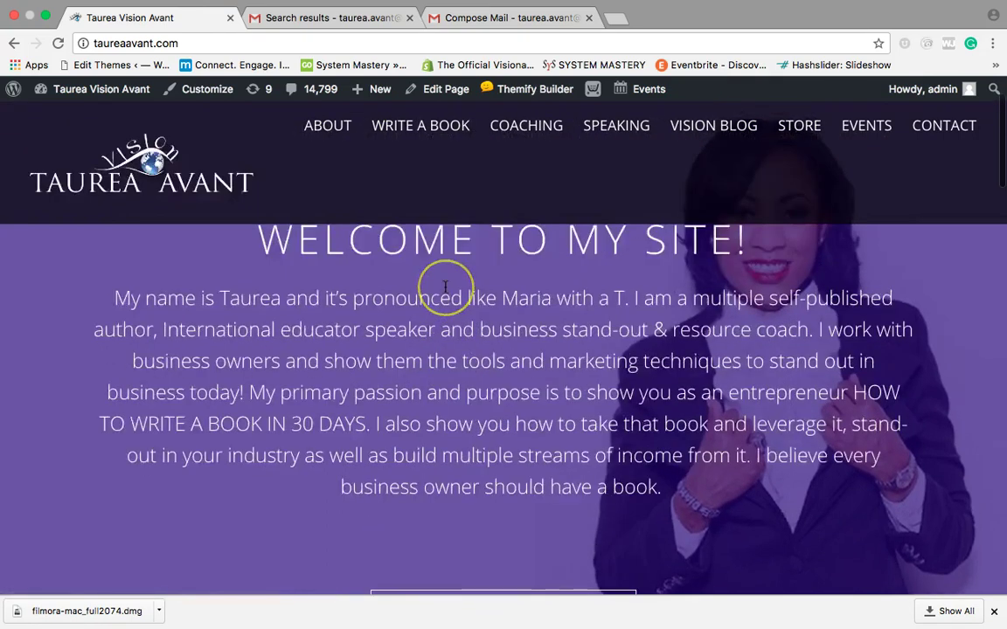
pyautogui.scroll(2, 445, 287)
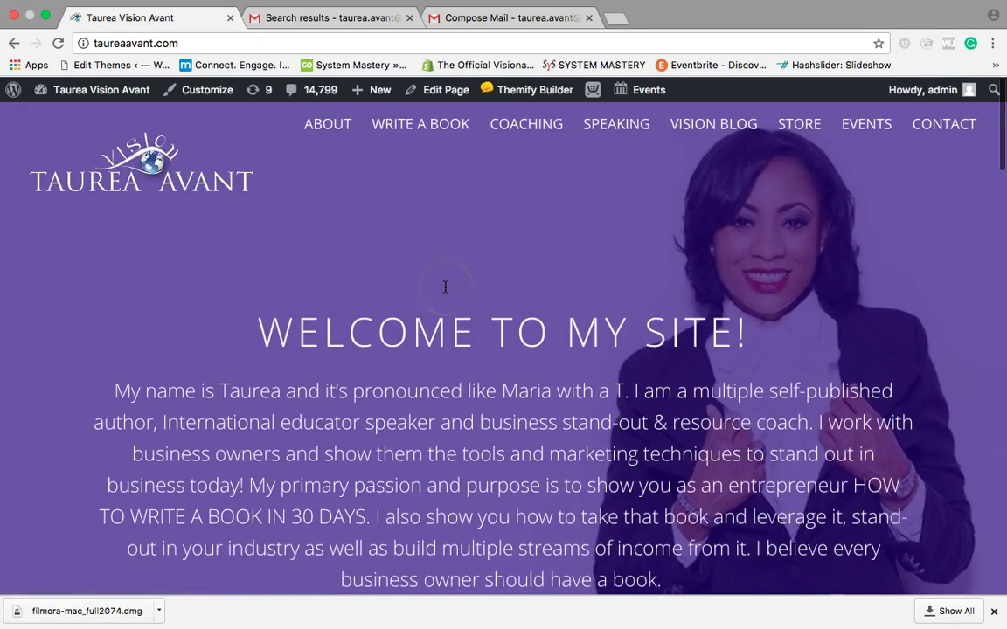
# Step: Load showyoursuccess.com in the address bar
pyautogui.click(300, 45)
pyautogui.write('showyoursucc')
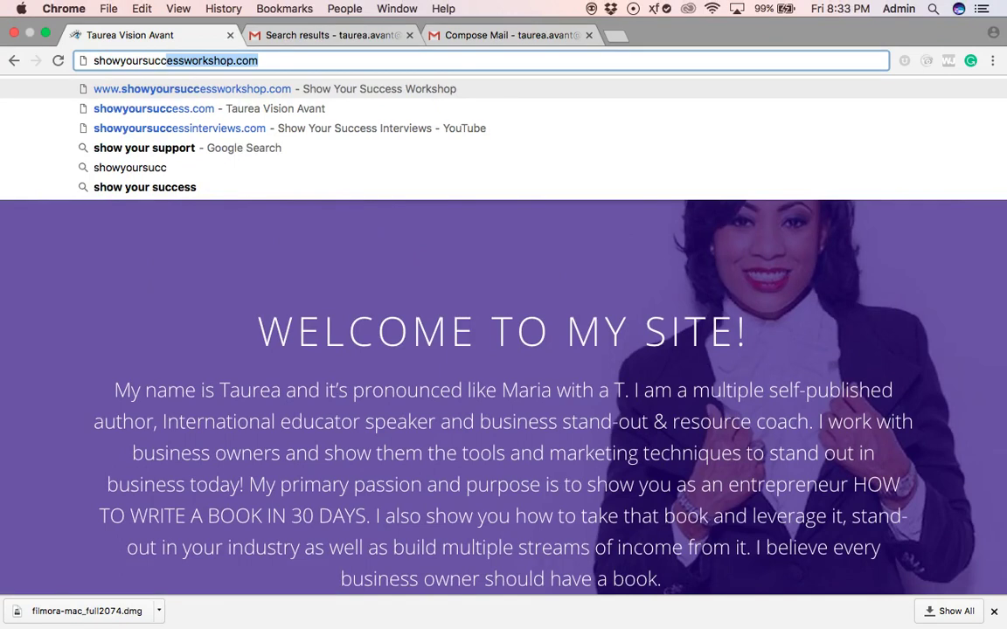
pyautogui.write('ess.com')
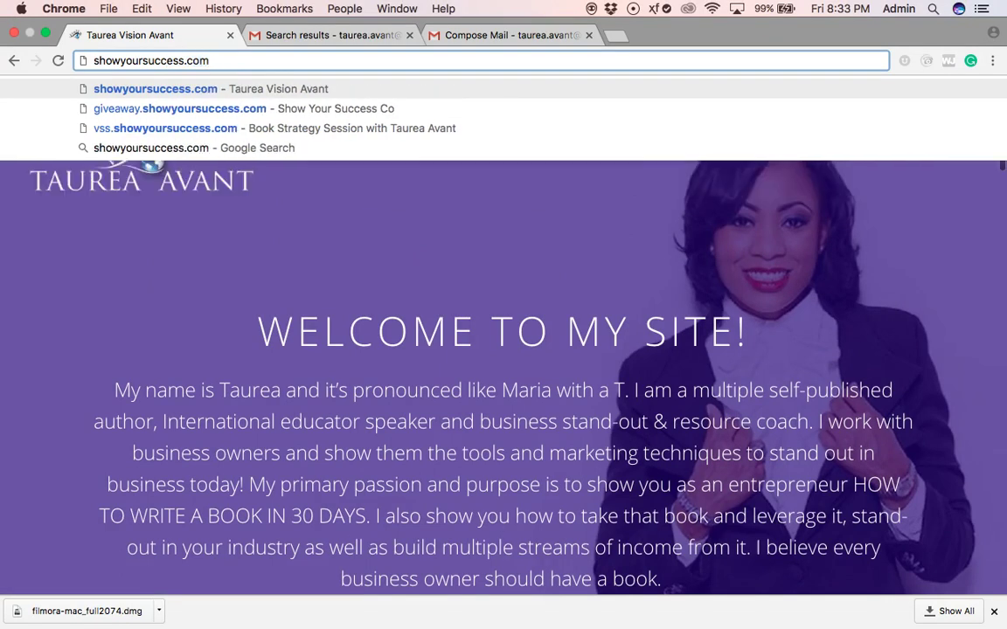
pyautogui.press('Return')
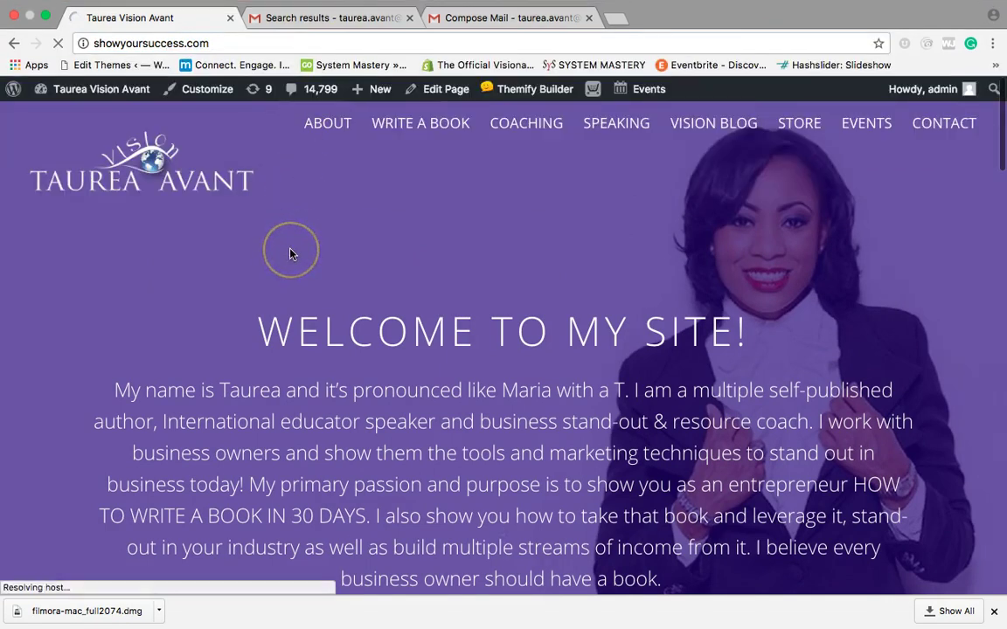